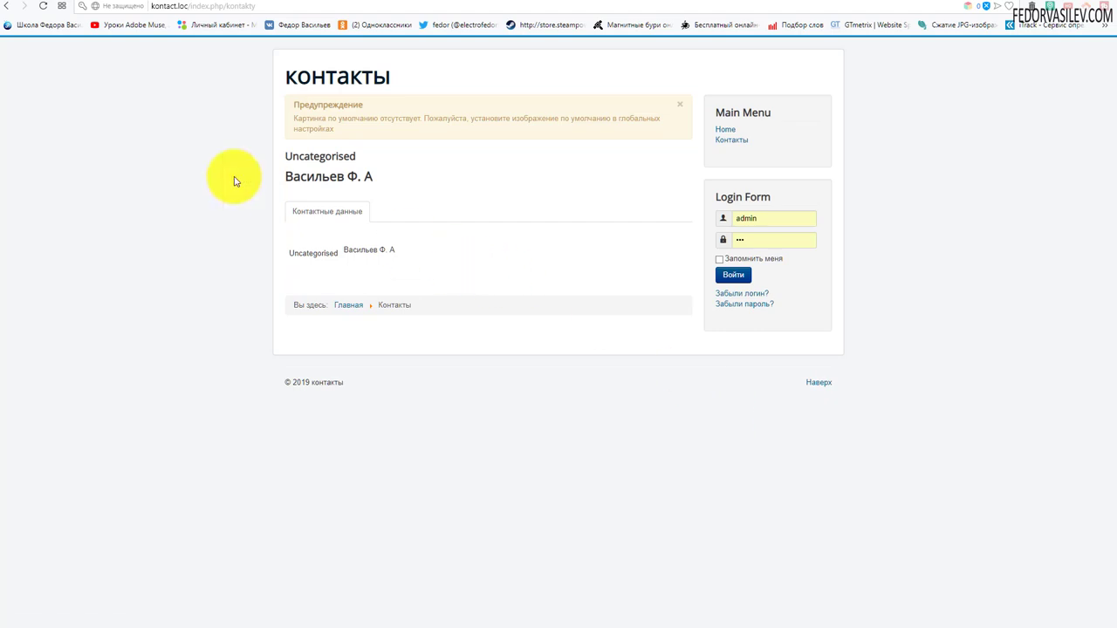
# - Open the contact image settings in the global parameters of the Trombinoscope Contacts Pro component in the Joomla administration
pyautogui.doubleClick(319, 118)
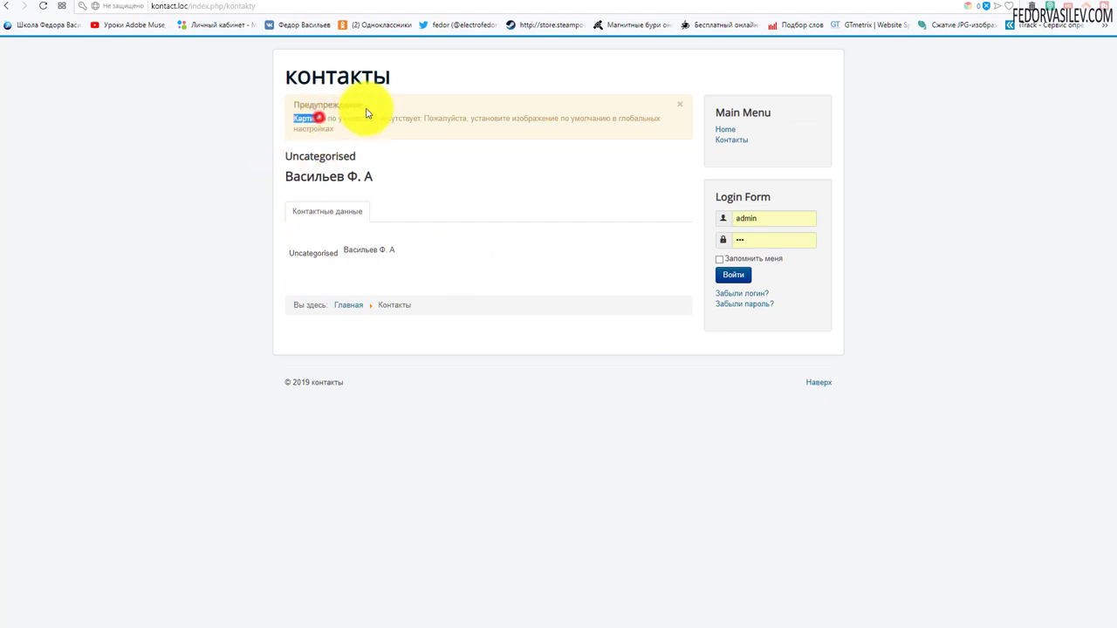
pyautogui.click(371, 133)
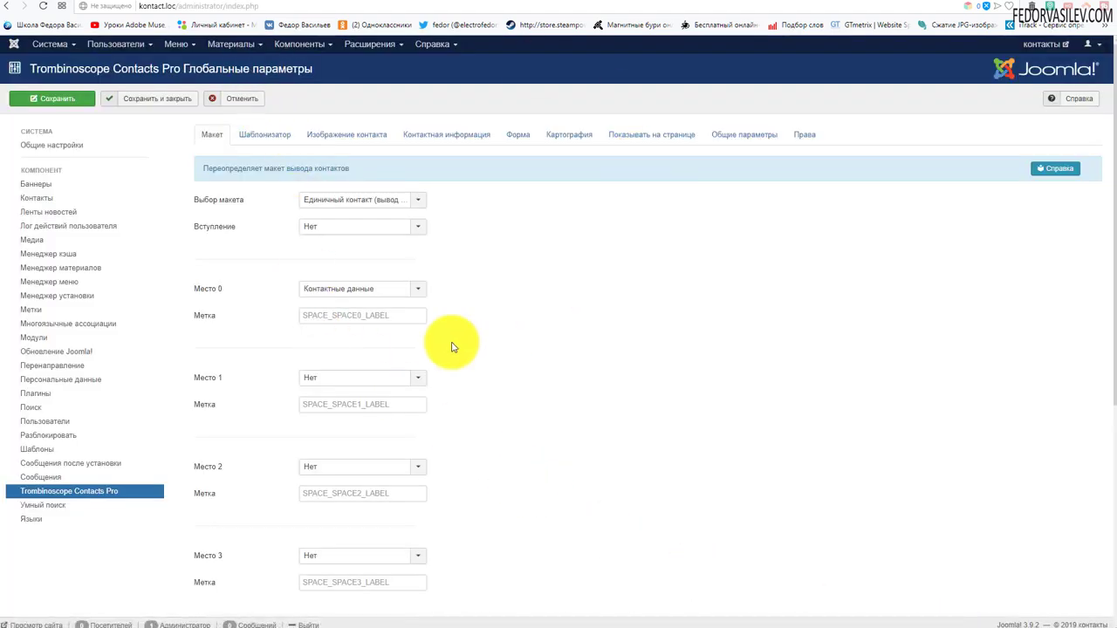
pyautogui.click(235, 41)
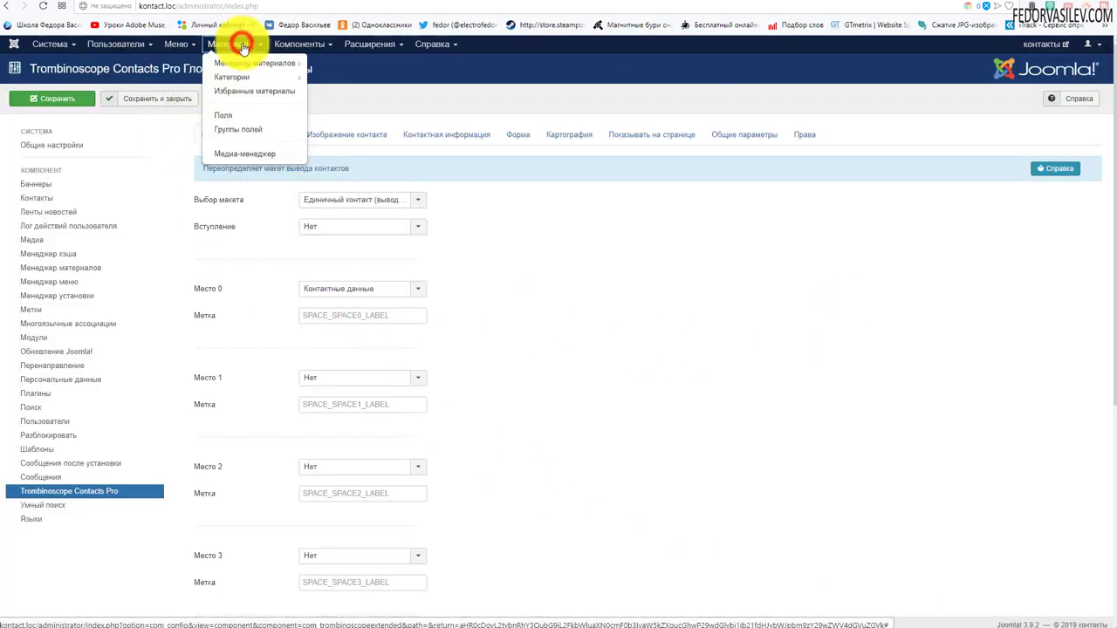
pyautogui.moveTo(284, 57)
pyautogui.click(289, 67)
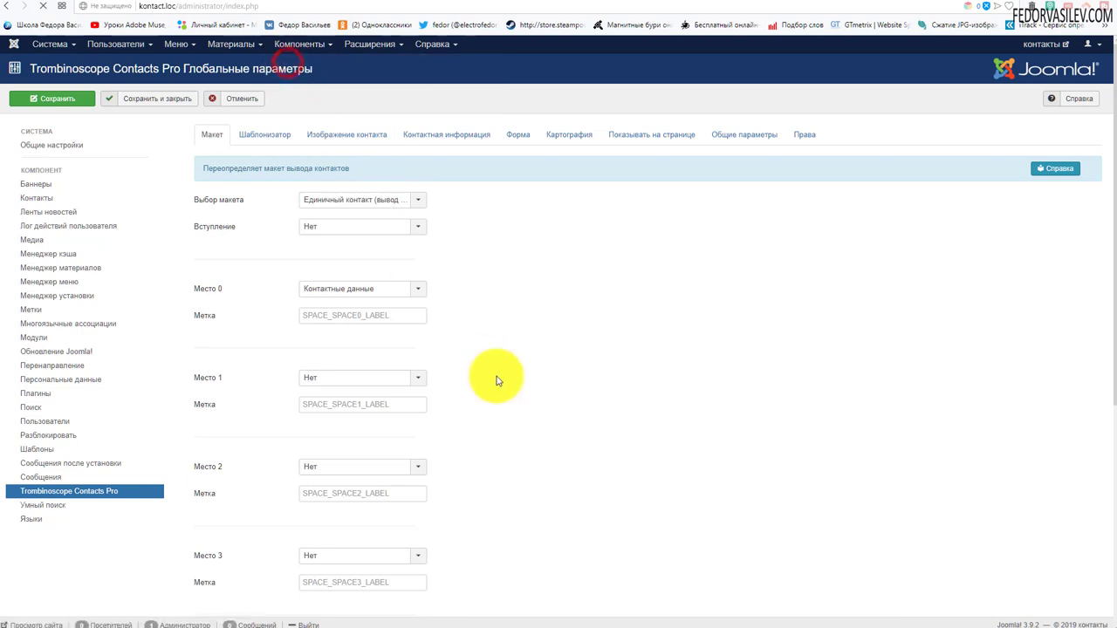
pyautogui.click(1065, 103)
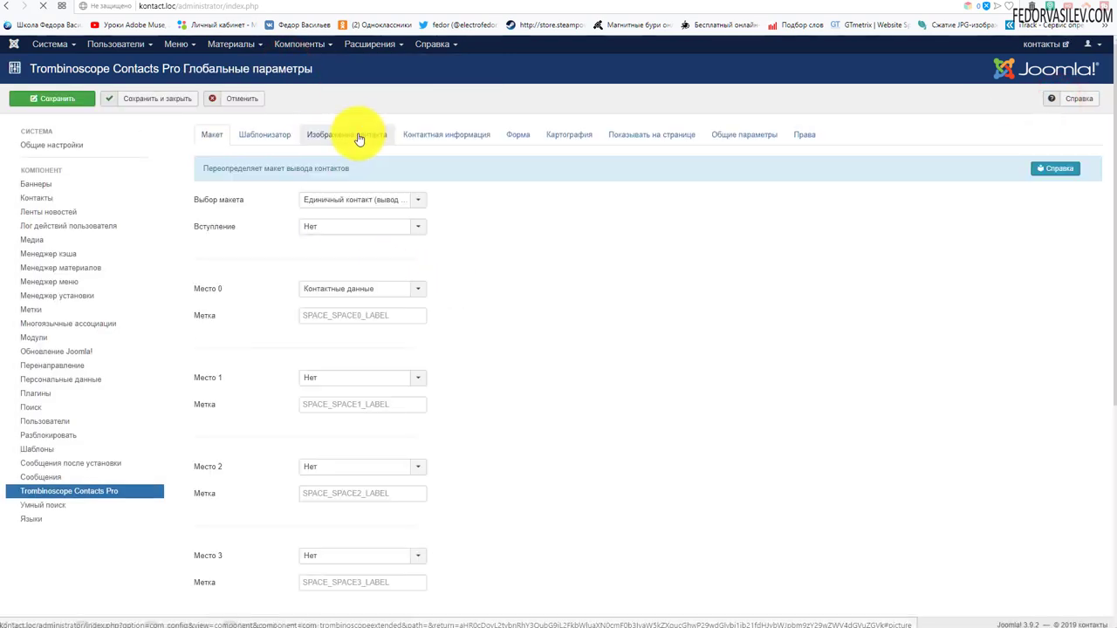
pyautogui.click(354, 138)
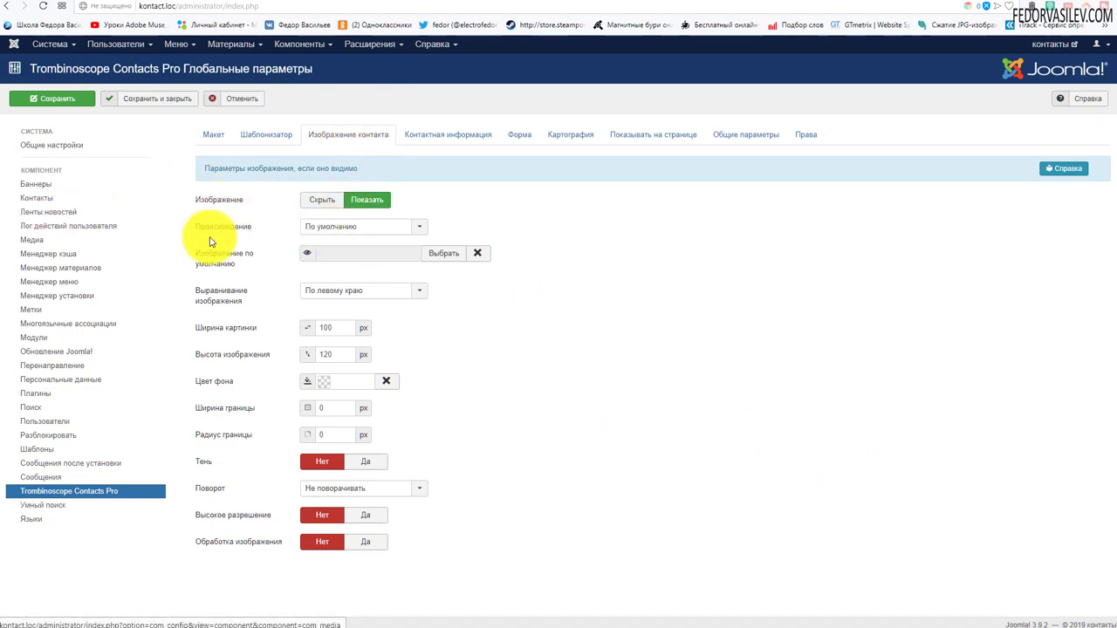
# - Upload the file YA.jpg to the root image folder through the default image selection
pyautogui.click(331, 226)
pyautogui.click(503, 225)
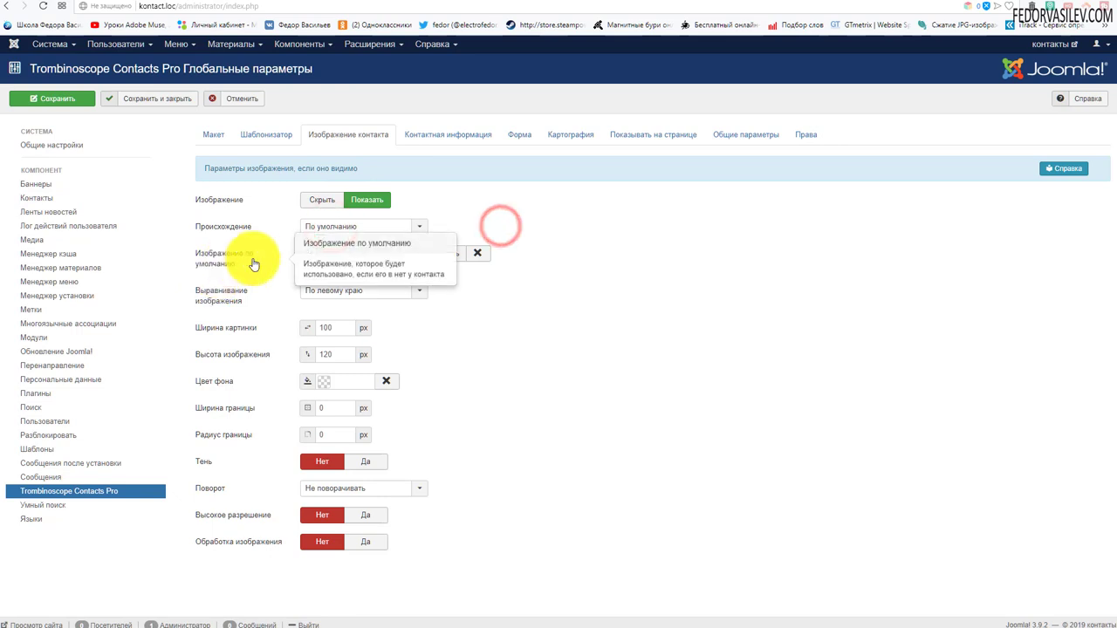
pyautogui.click(443, 255)
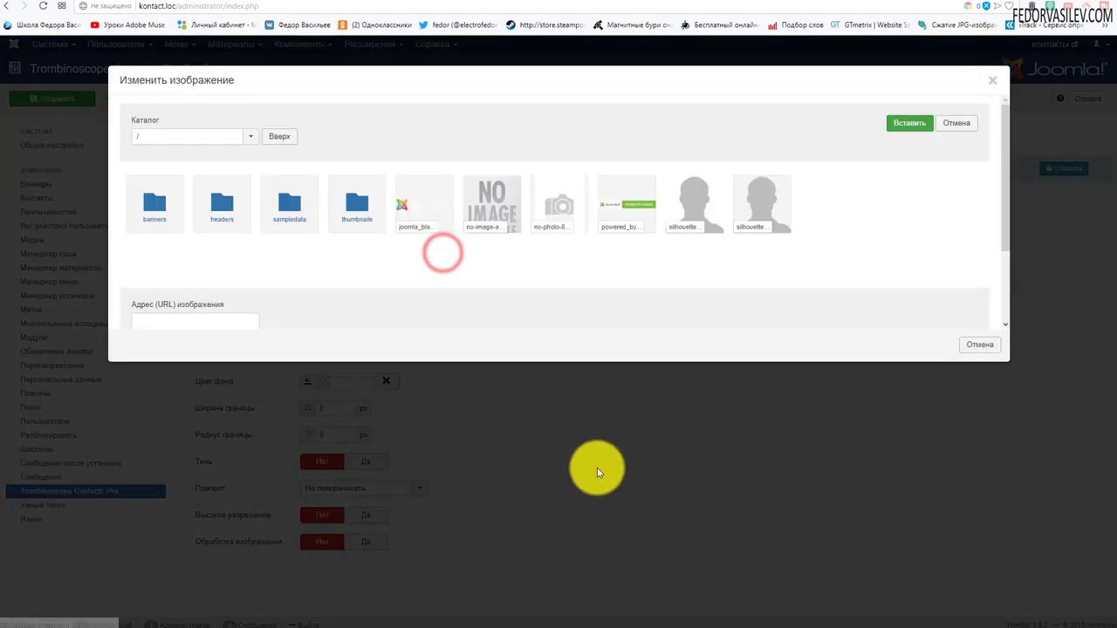
pyautogui.scroll(-1, 643, 235)
pyautogui.scroll(1, 643, 234)
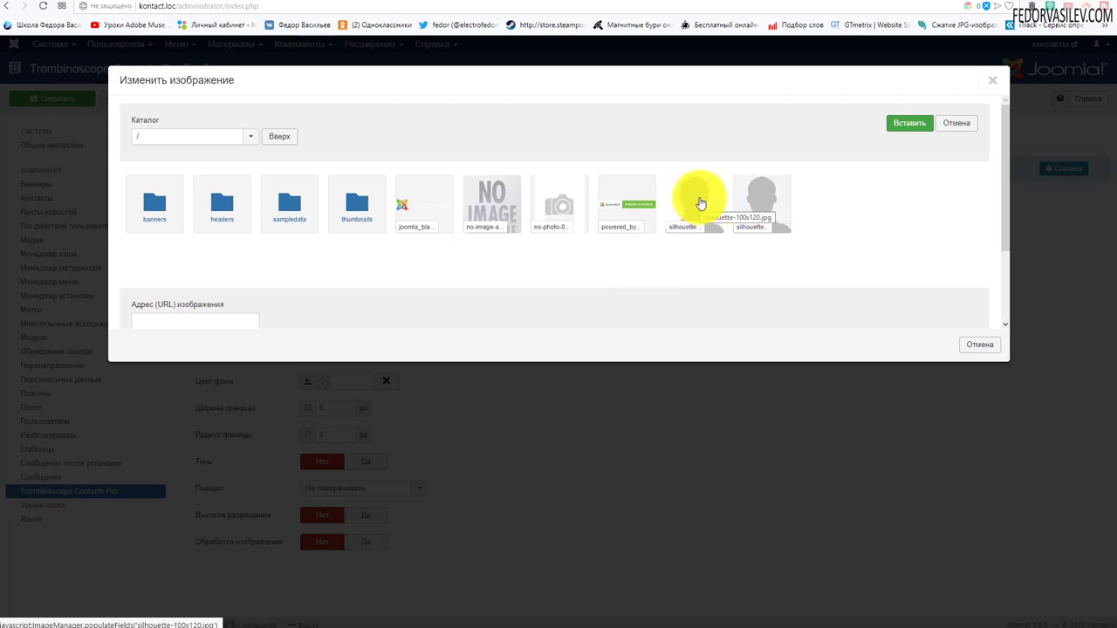
pyautogui.scroll(-2, 375, 222)
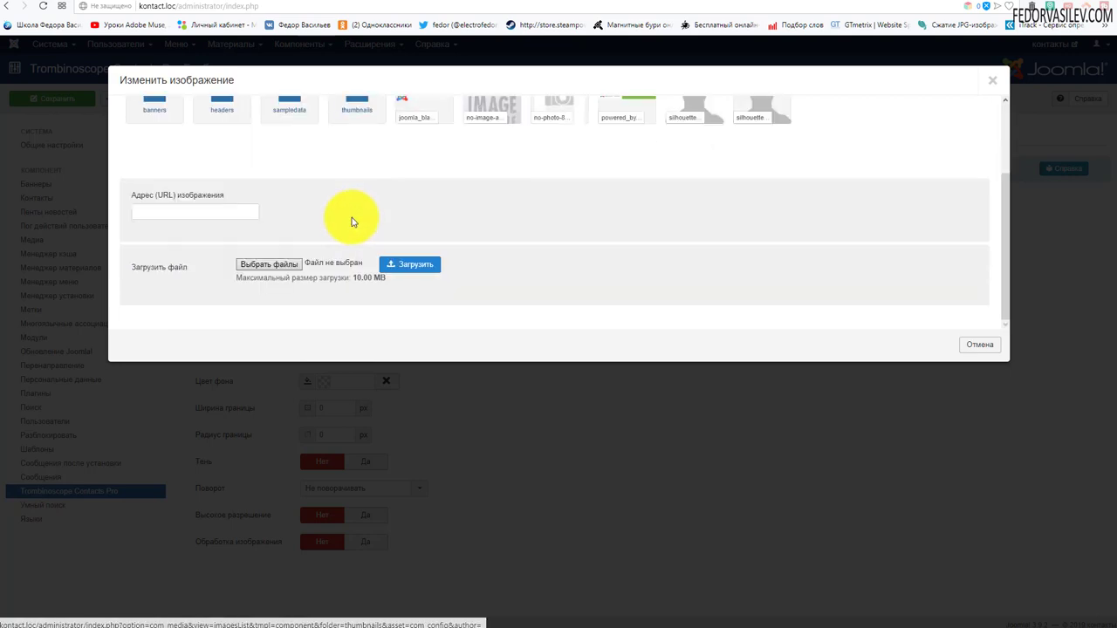
pyautogui.click(268, 268)
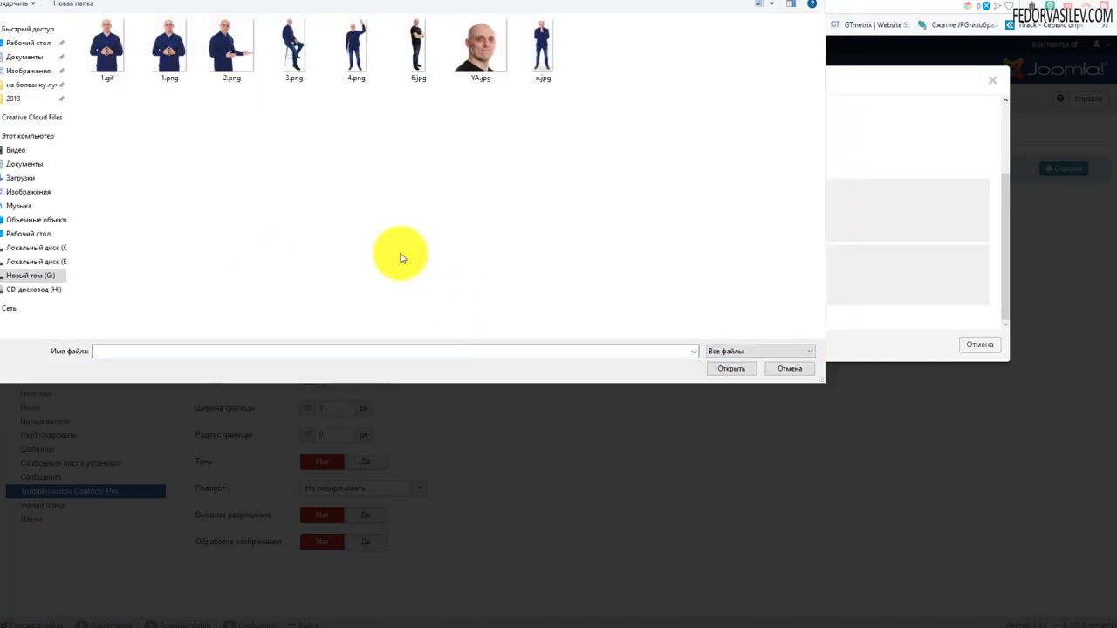
pyautogui.click(480, 46)
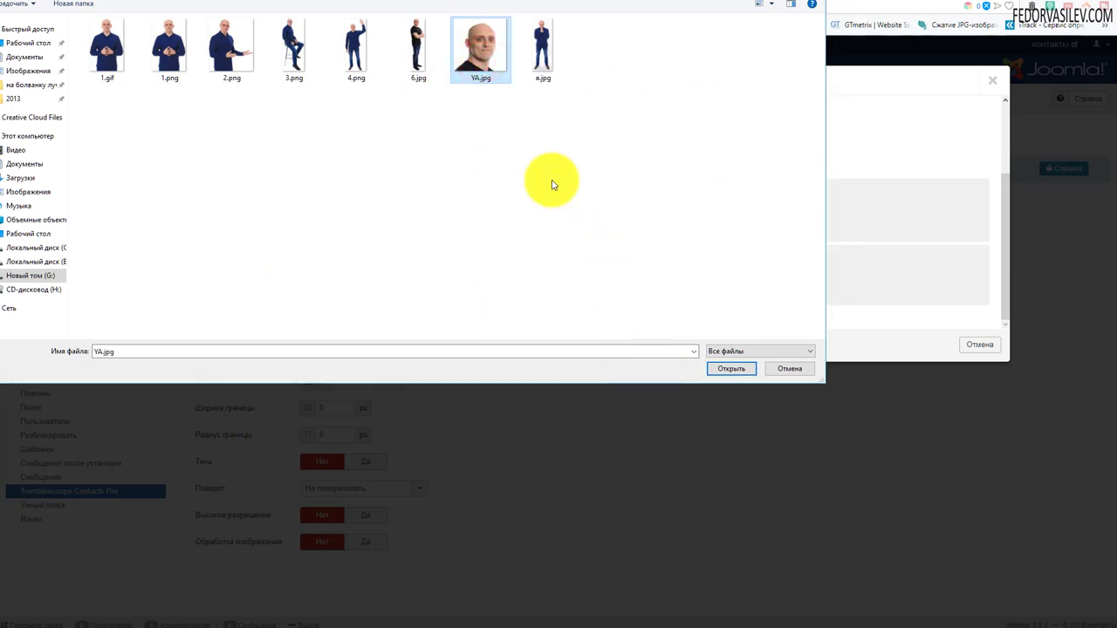
pyautogui.click(720, 374)
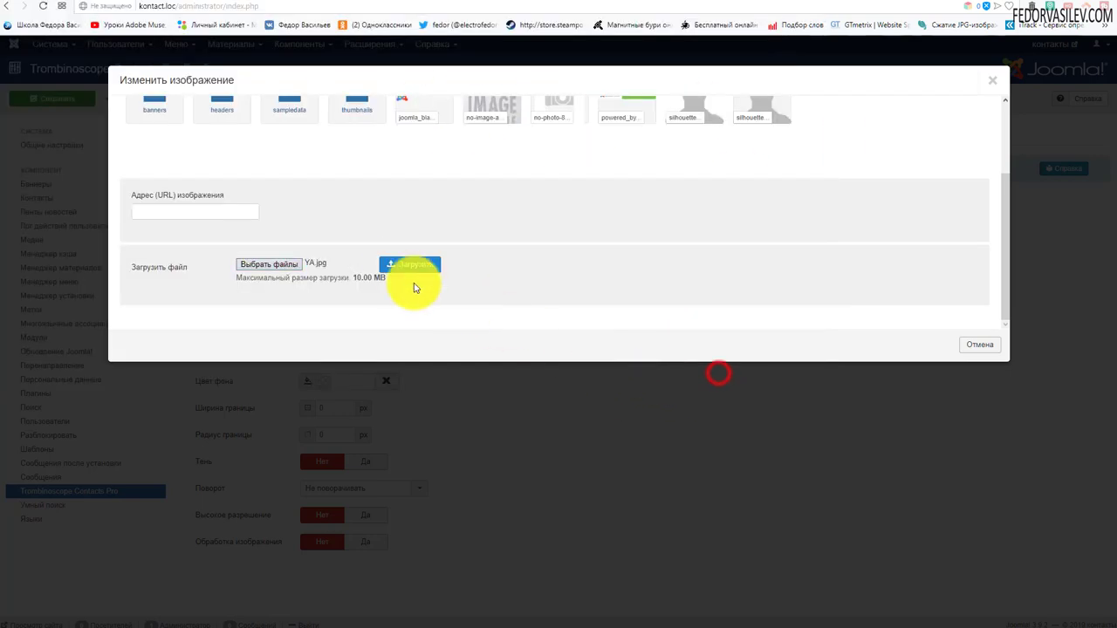
pyautogui.click(397, 264)
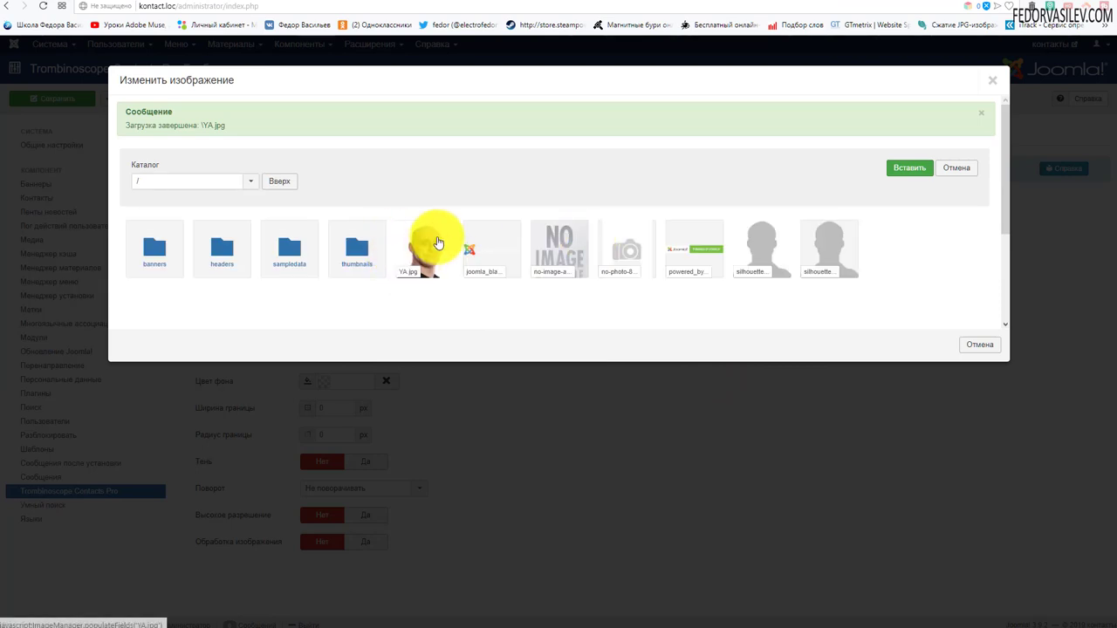
# - Insert the uploaded YA.jpg as the default contact image and save the configuration
pyautogui.click(430, 248)
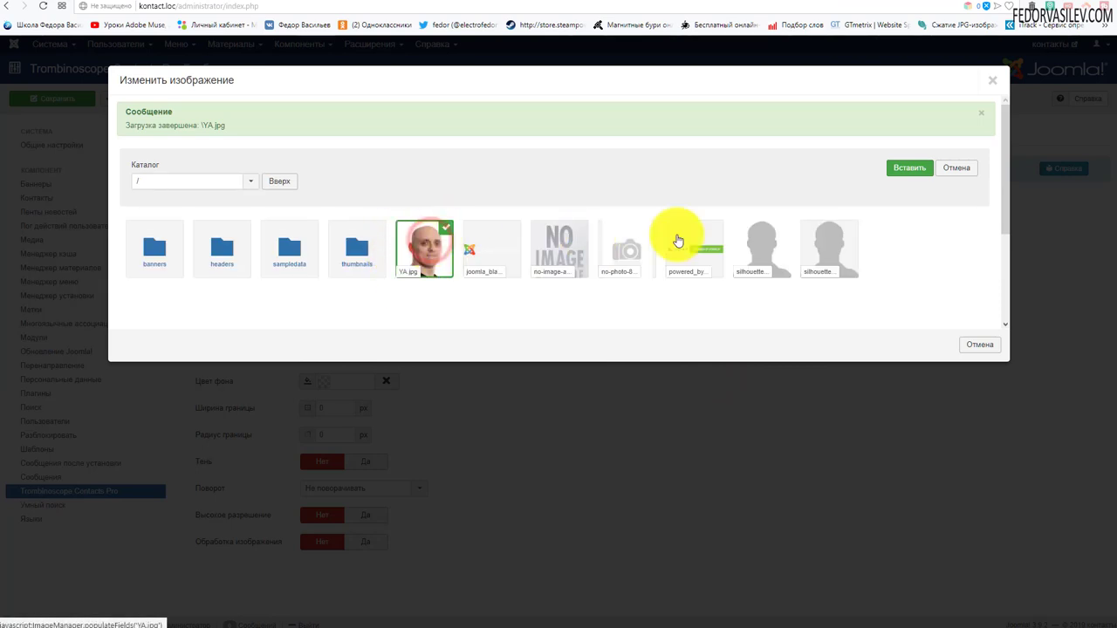
pyautogui.click(894, 168)
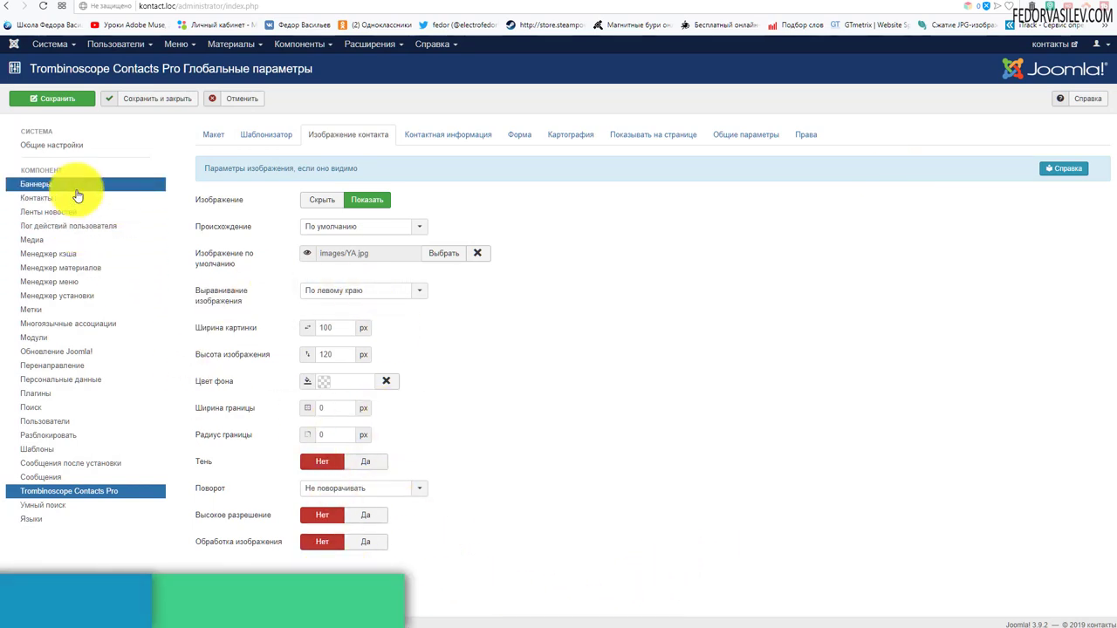
pyautogui.click(68, 103)
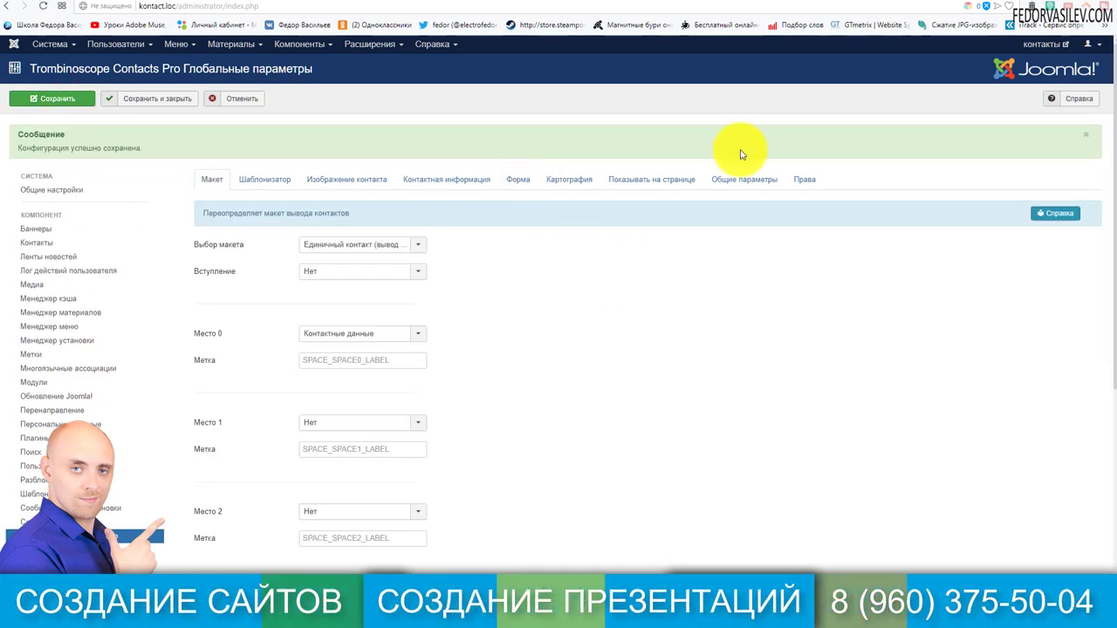
# - Reload the public contacts page to check the default picture, and return to the component's global parameters
pyautogui.hotkey('ctrl', 'Tab')
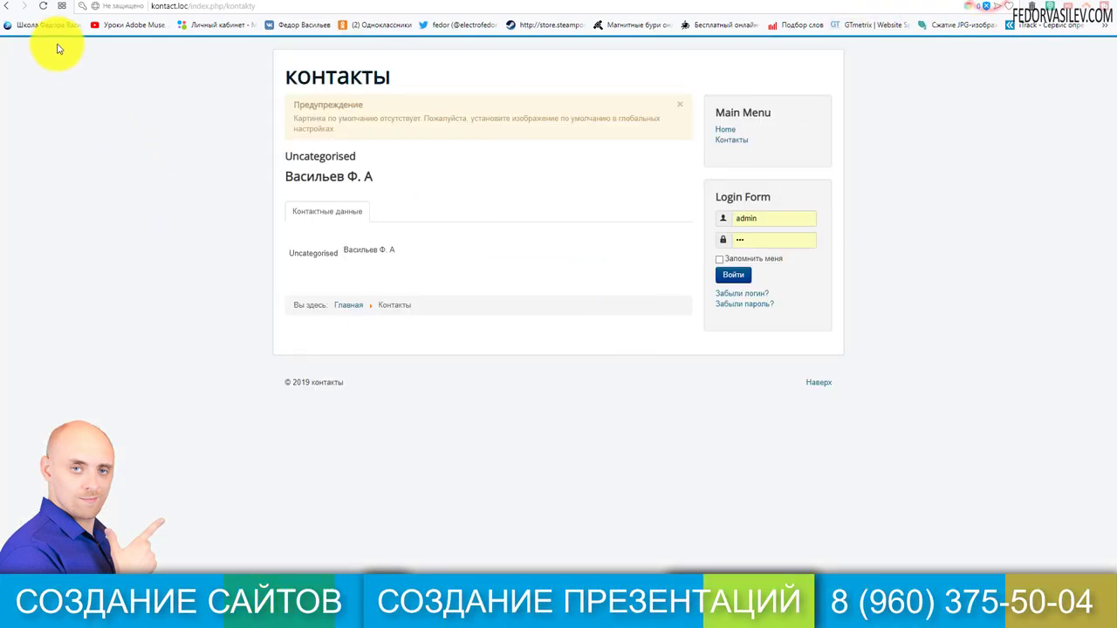
pyautogui.click(42, 7)
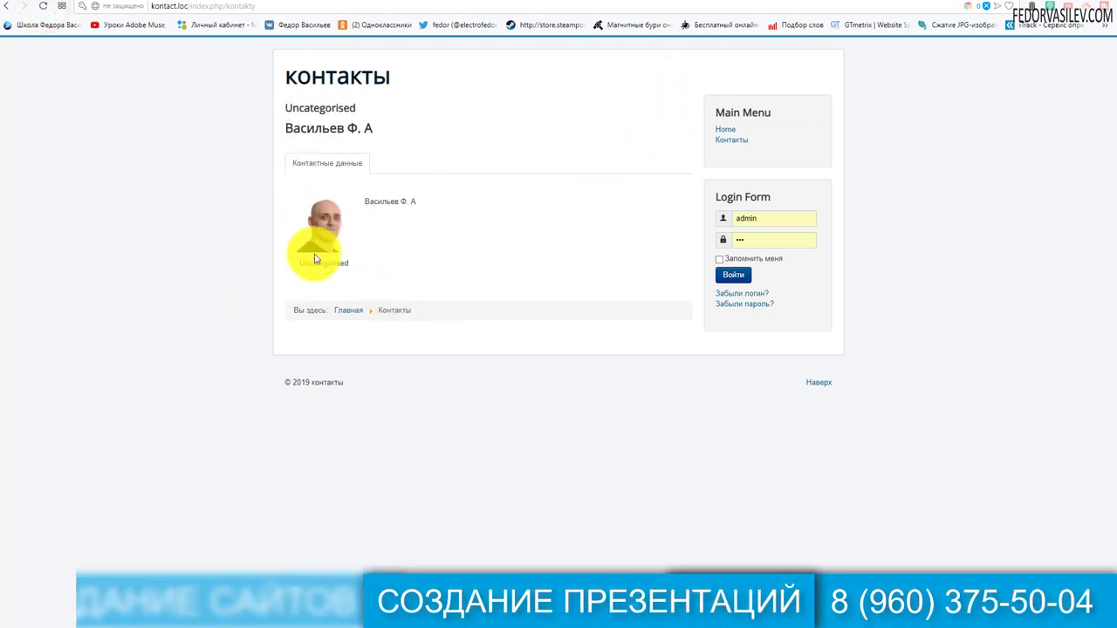
pyautogui.click(947, 5)
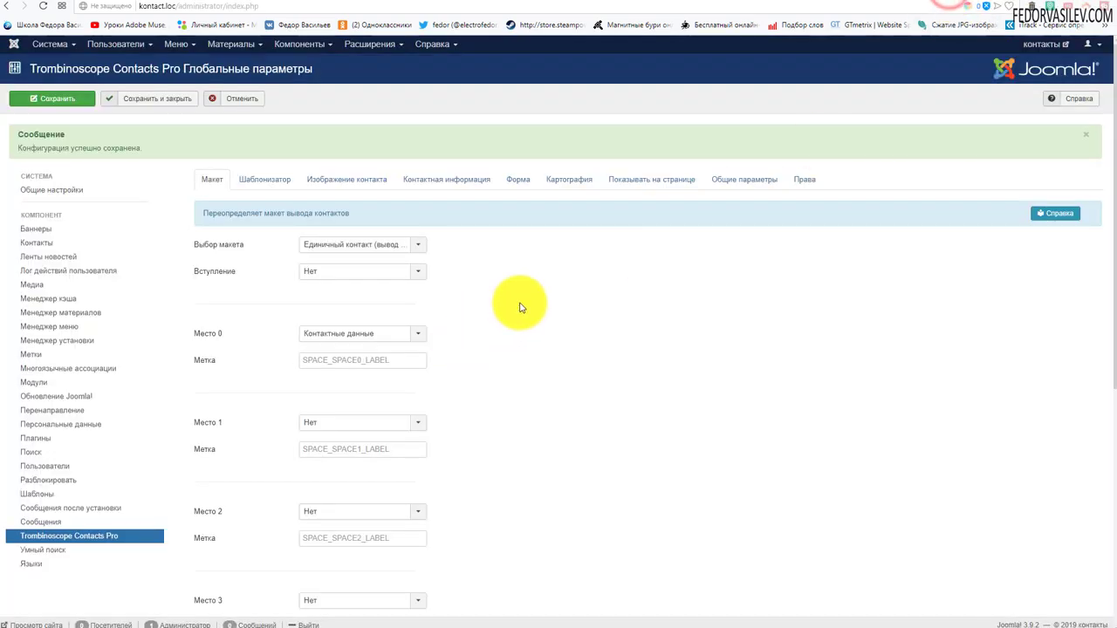
# - Reopen the contact image settings and compare them with the contact image settings of the Sushi-Bar site
pyautogui.click(346, 180)
pyautogui.scroll(-1, 679, 286)
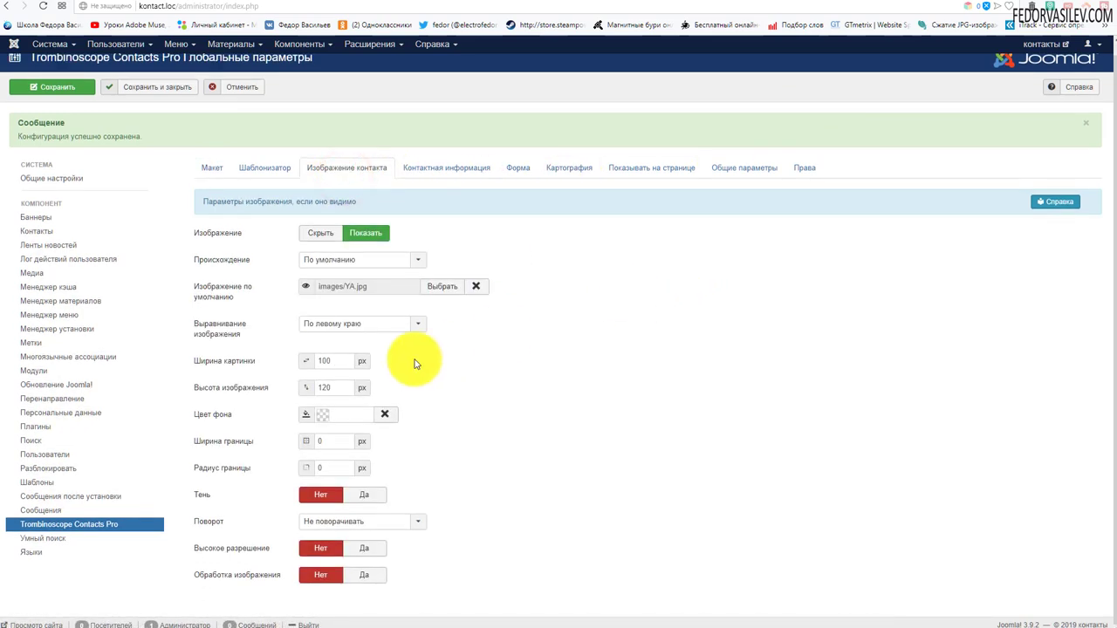
pyautogui.click(908, 5)
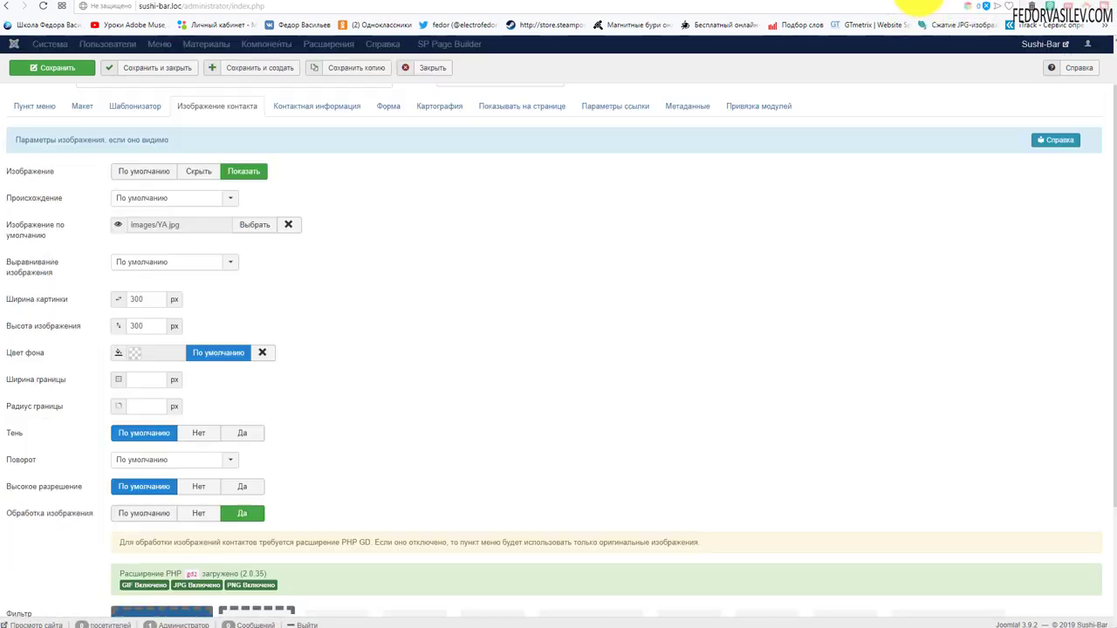
pyautogui.click(953, 4)
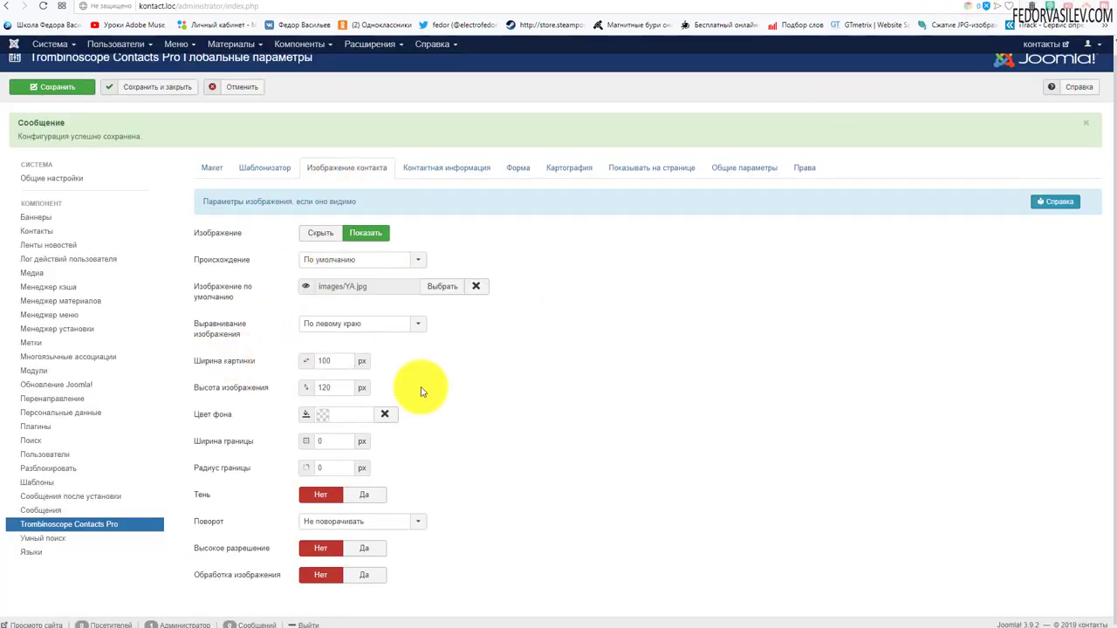
# - Set the contact image width and height to 300 px each and save the configuration
pyautogui.click(339, 328)
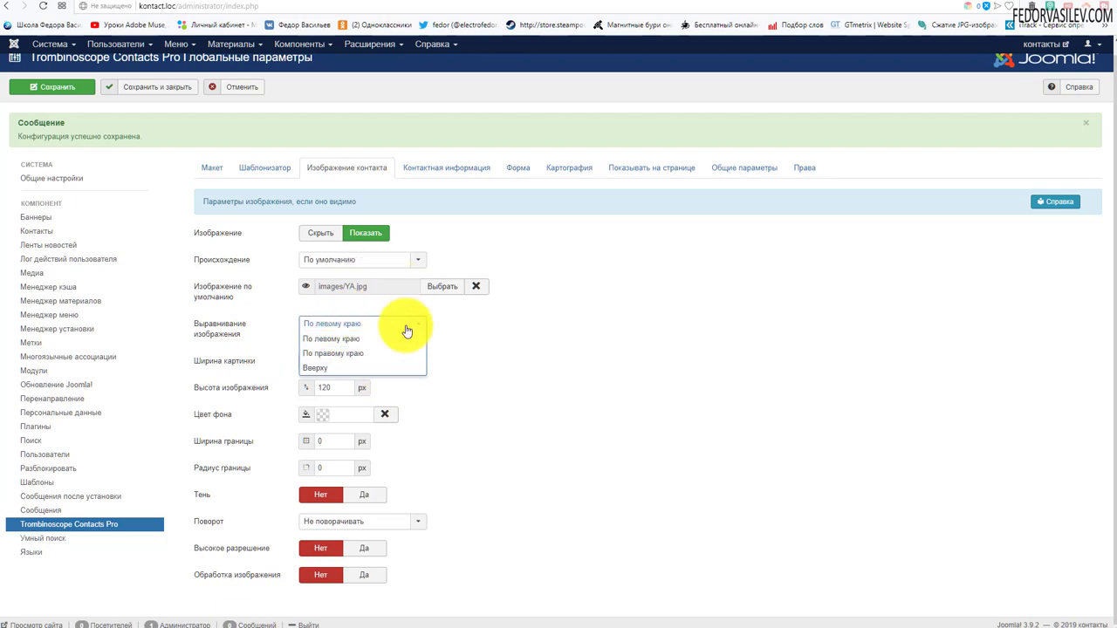
pyautogui.click(493, 348)
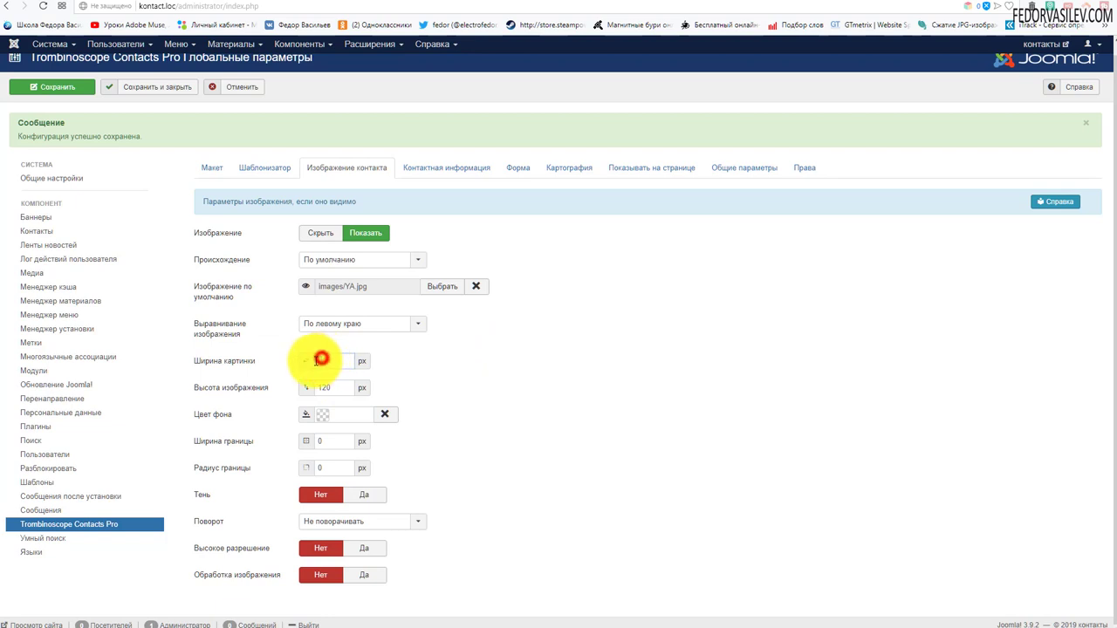
pyautogui.click(316, 361)
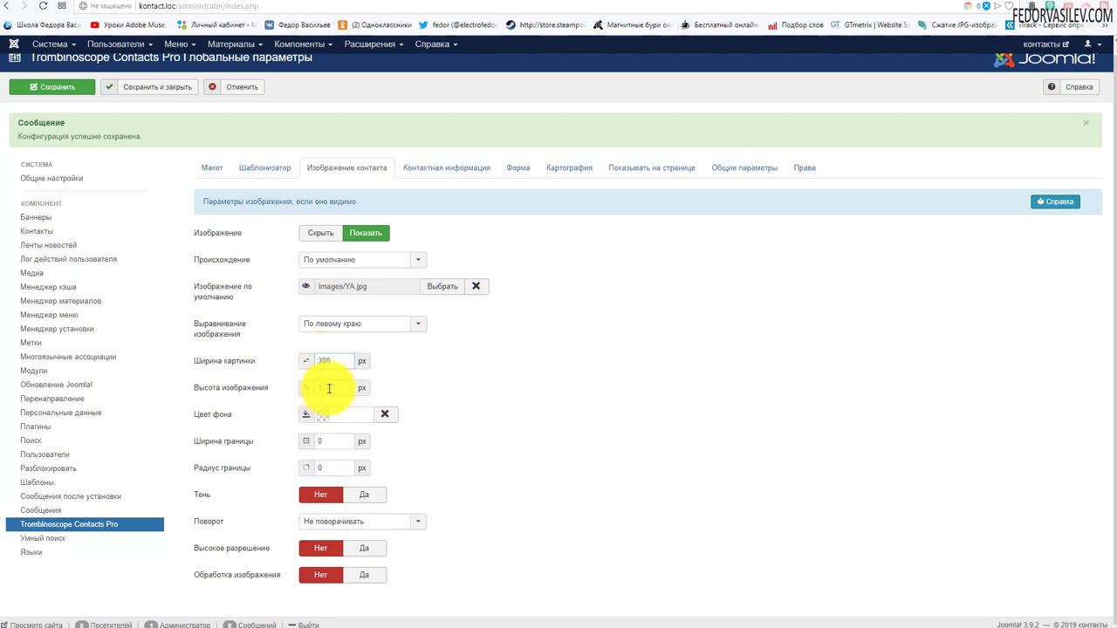
pyautogui.moveTo(337, 387); pyautogui.dragTo(305, 387)
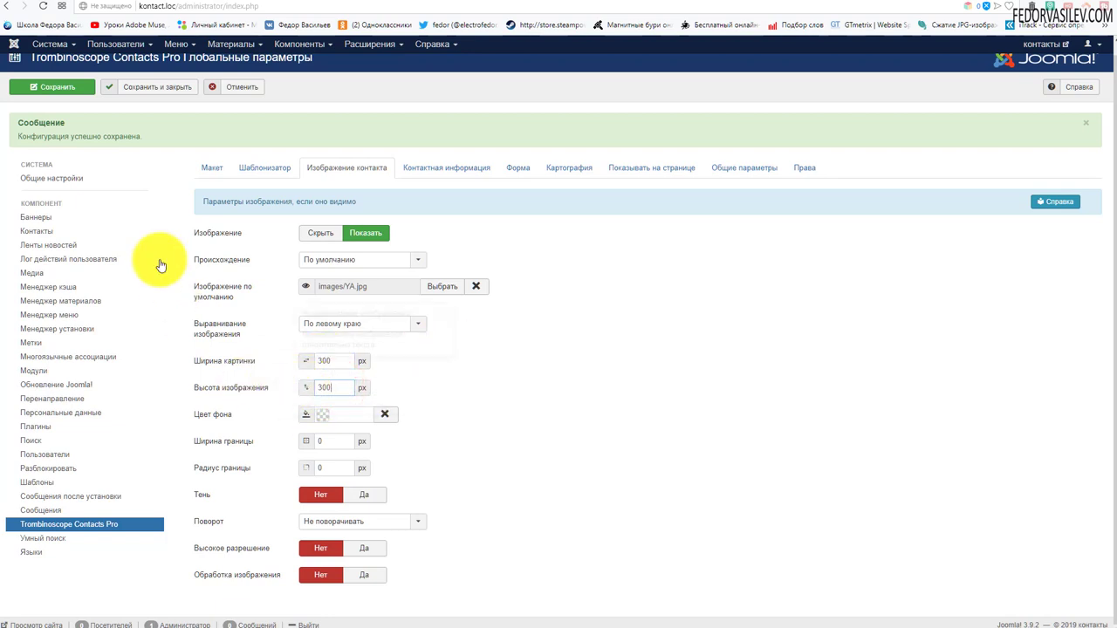
pyautogui.click(70, 87)
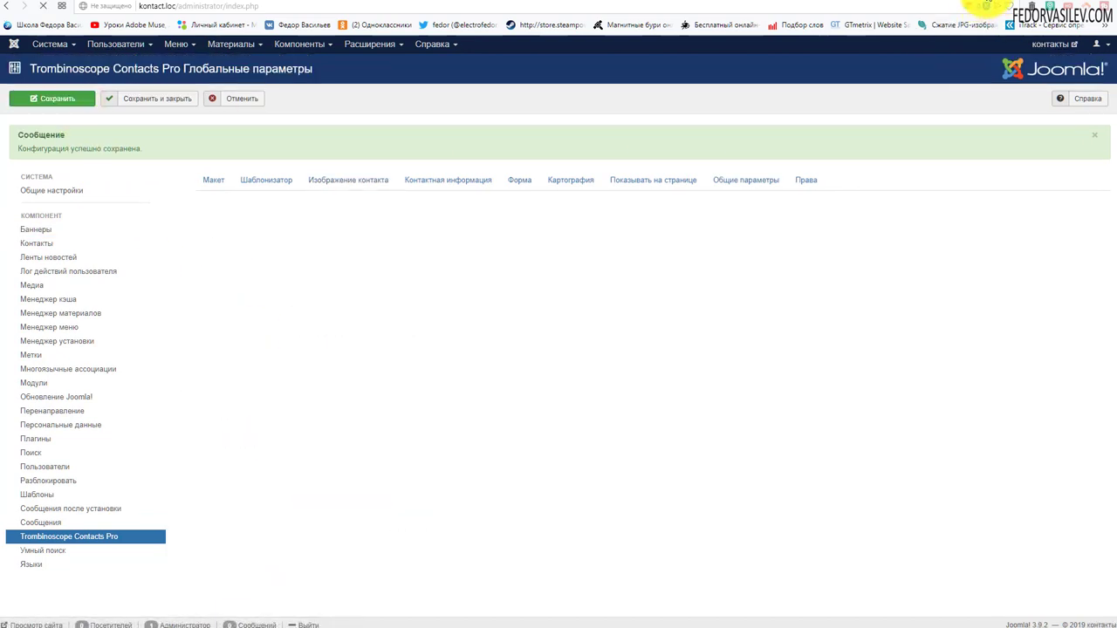
# - Reload the public contacts page to check the picture size, and compare it with the Sushi-Bar contact page
pyautogui.hotkey('ctrl', 'Tab')
pyautogui.click(43, 7)
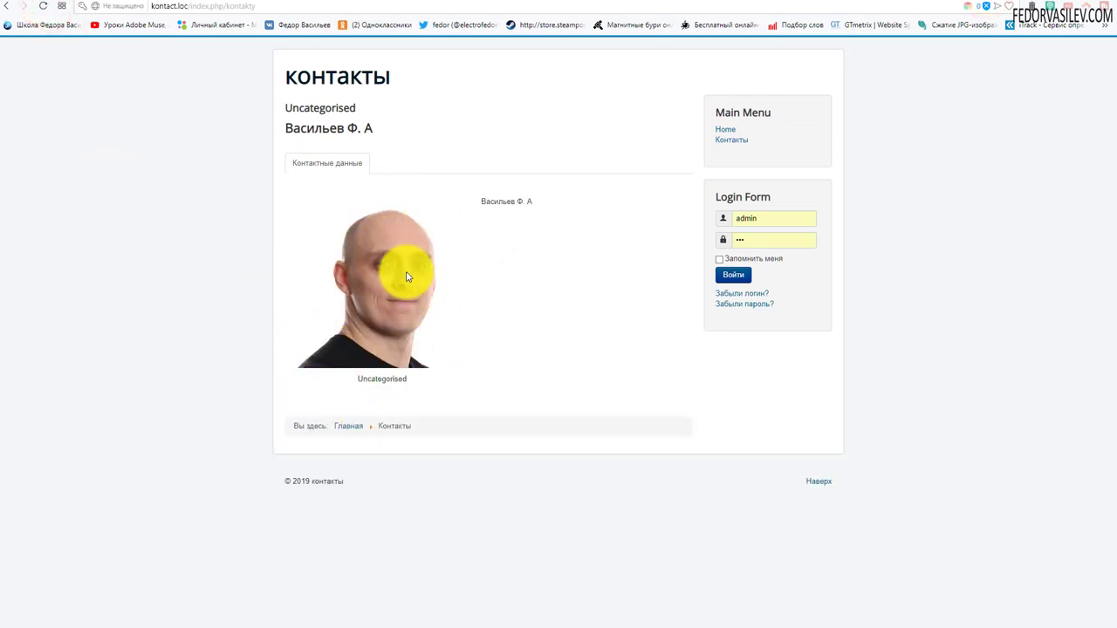
pyautogui.hotkey('ctrl', 'Tab')
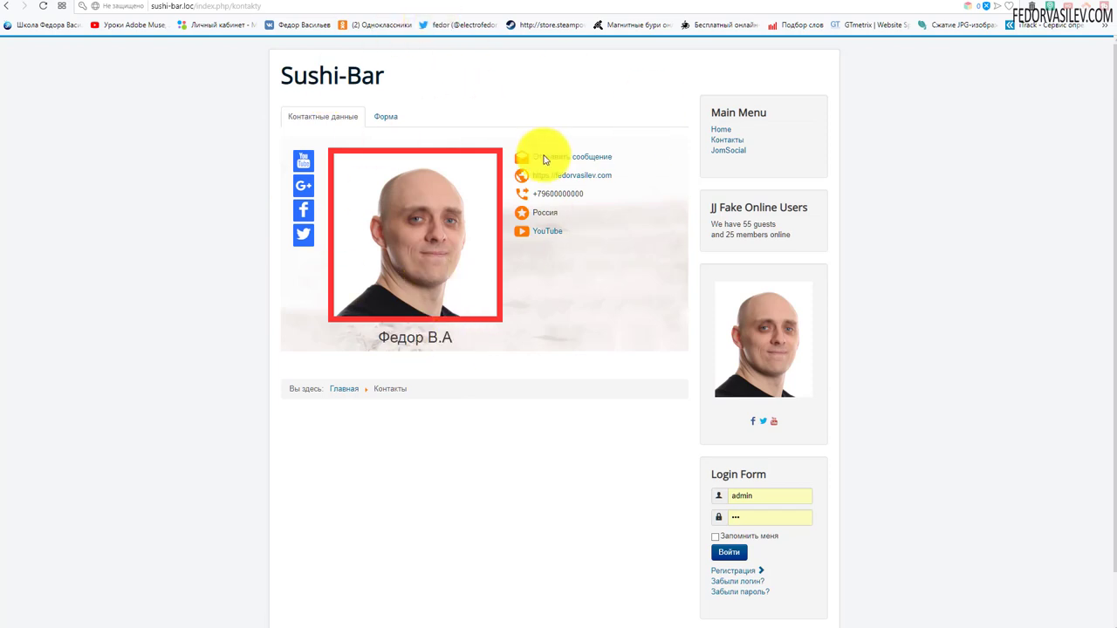
pyautogui.hotkey('ctrl', 'Tab')
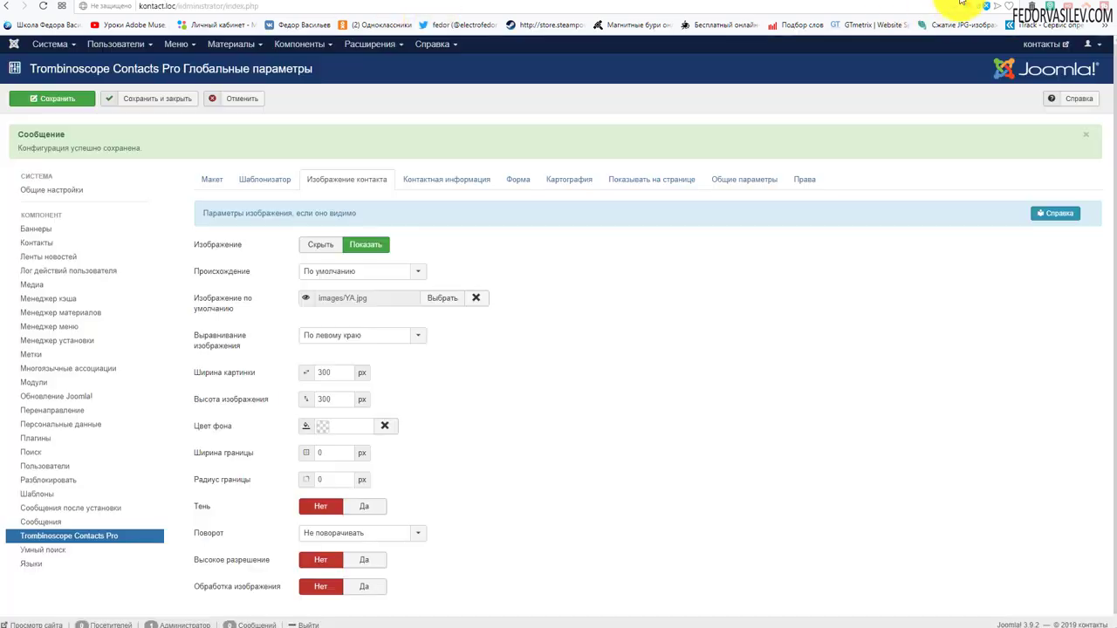
# - Set the contact image background colour to bright green #1eff00
pyautogui.scroll(-1, 572, 297)
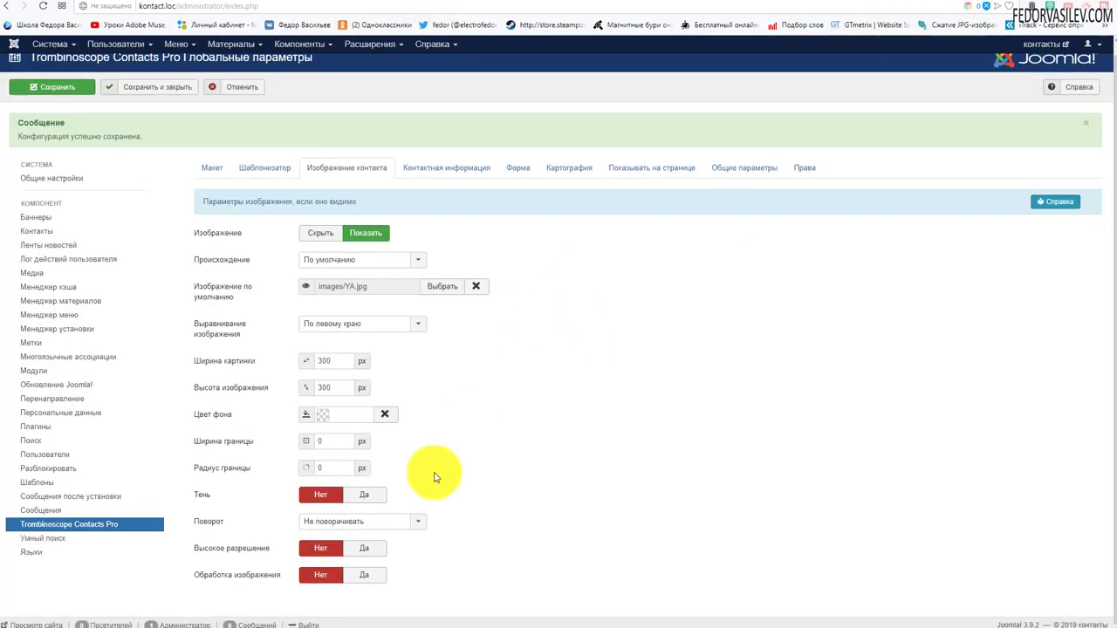
pyautogui.moveTo(222, 421)
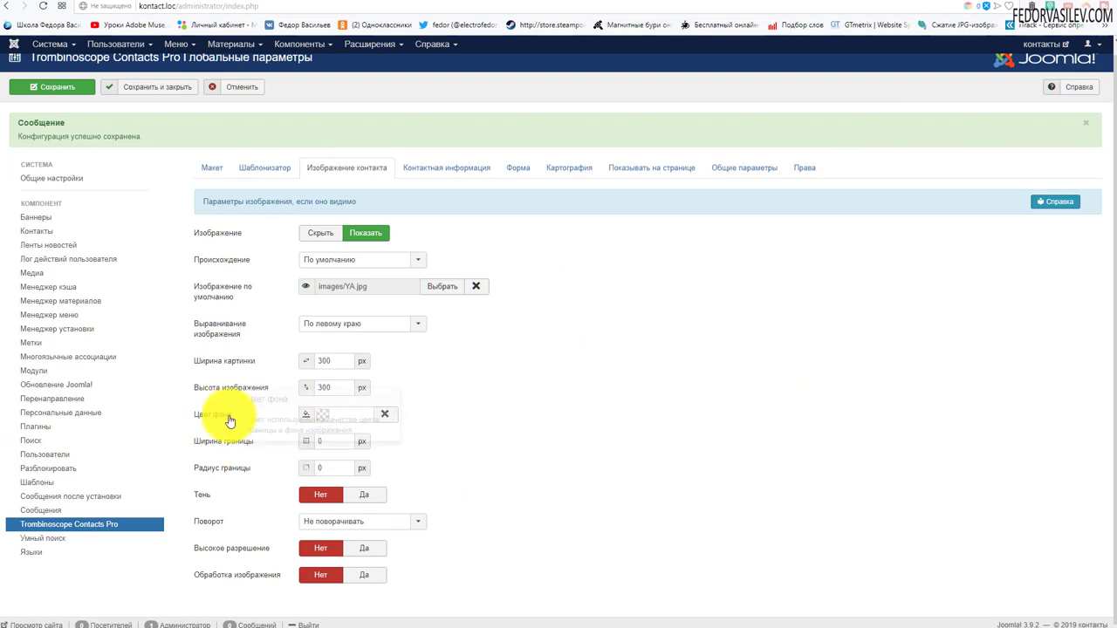
pyautogui.click(322, 419)
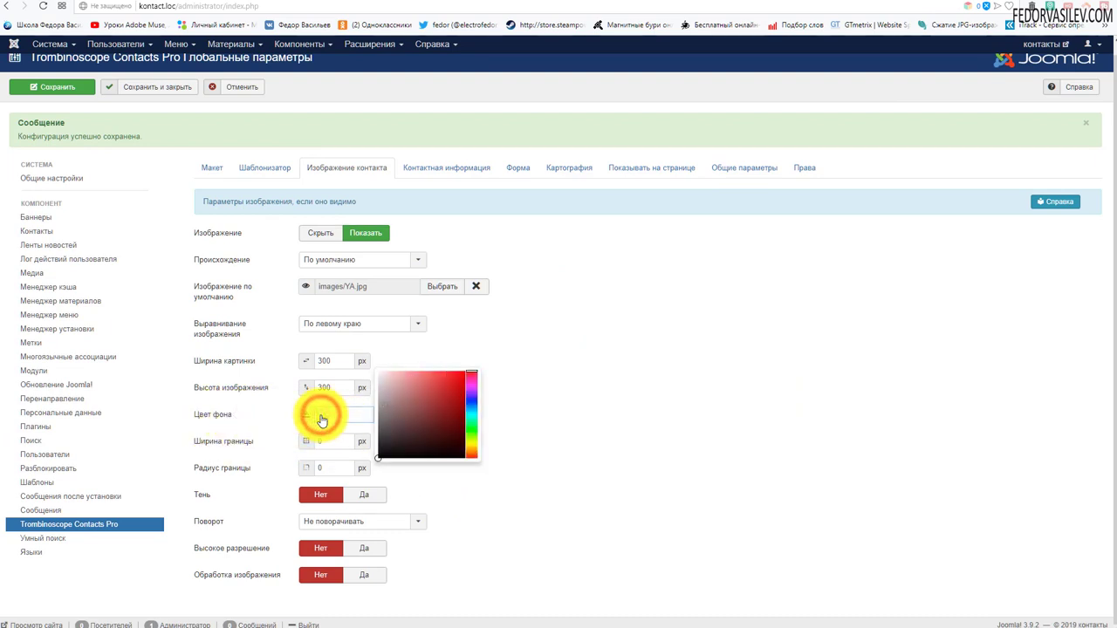
pyautogui.click(472, 432)
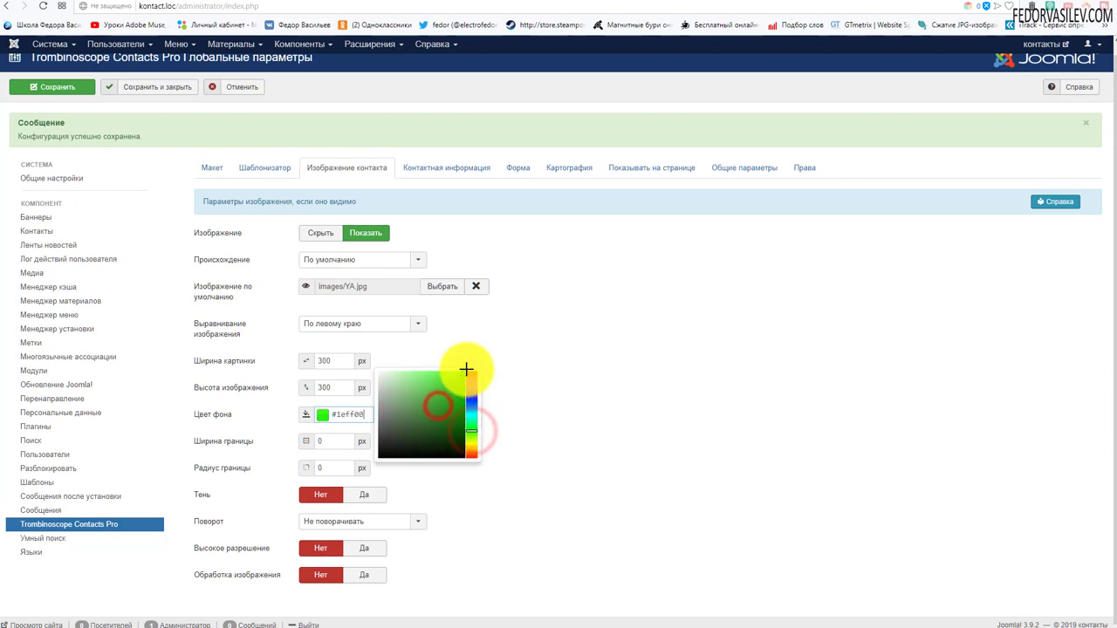
# - Set the contact image border width to 10 px, save the configuration and reload the public contacts page to check the frame
pyautogui.click(515, 360)
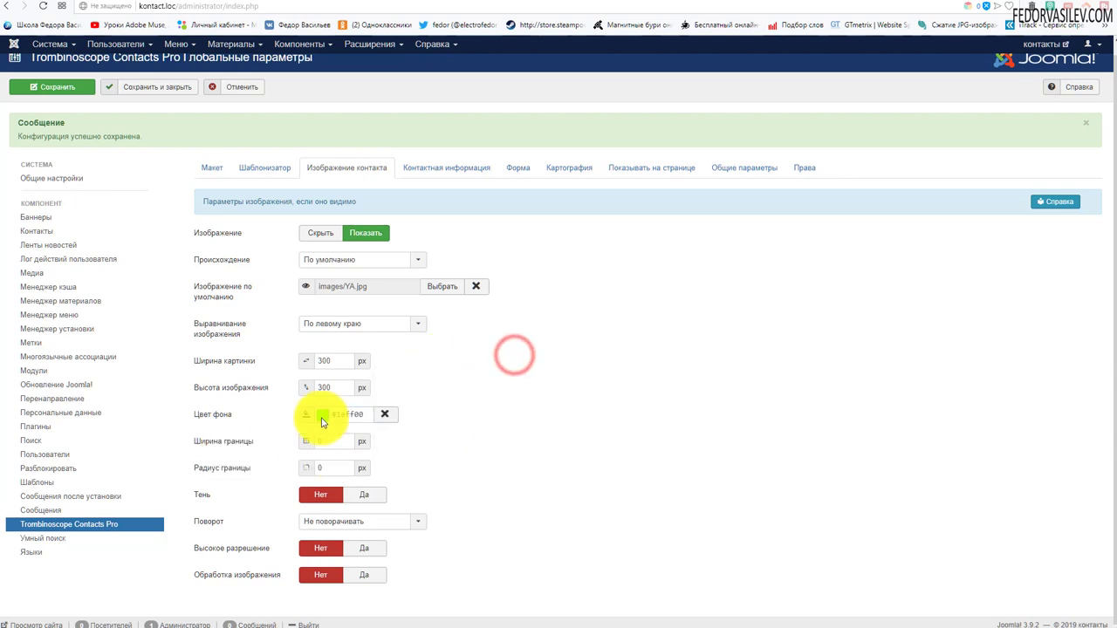
pyautogui.moveTo(220, 448)
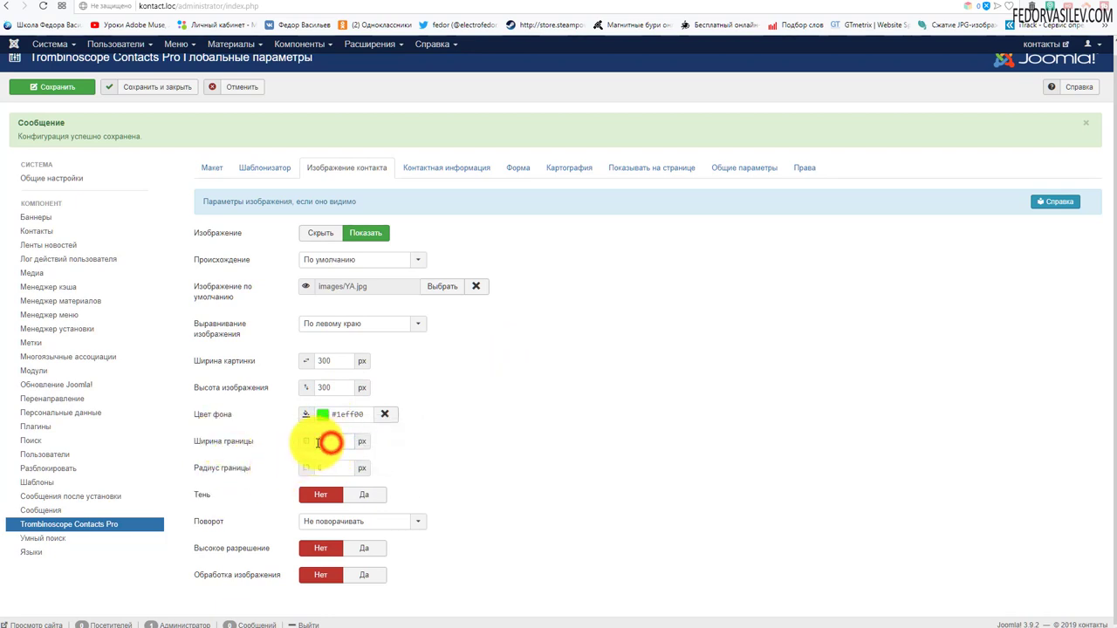
pyautogui.click(317, 442)
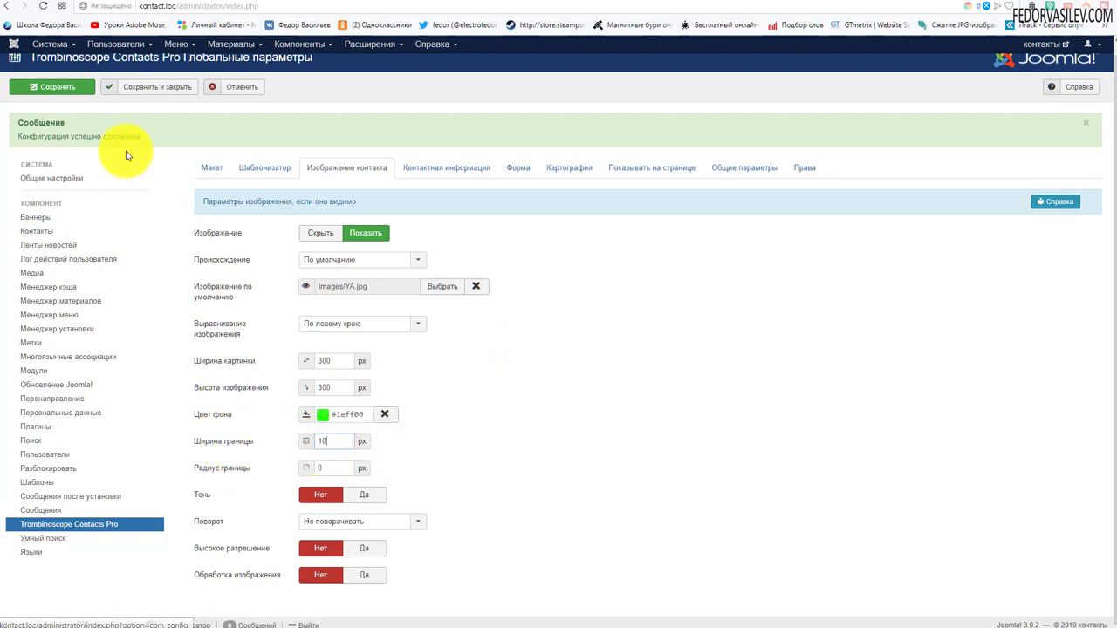
pyautogui.click(84, 95)
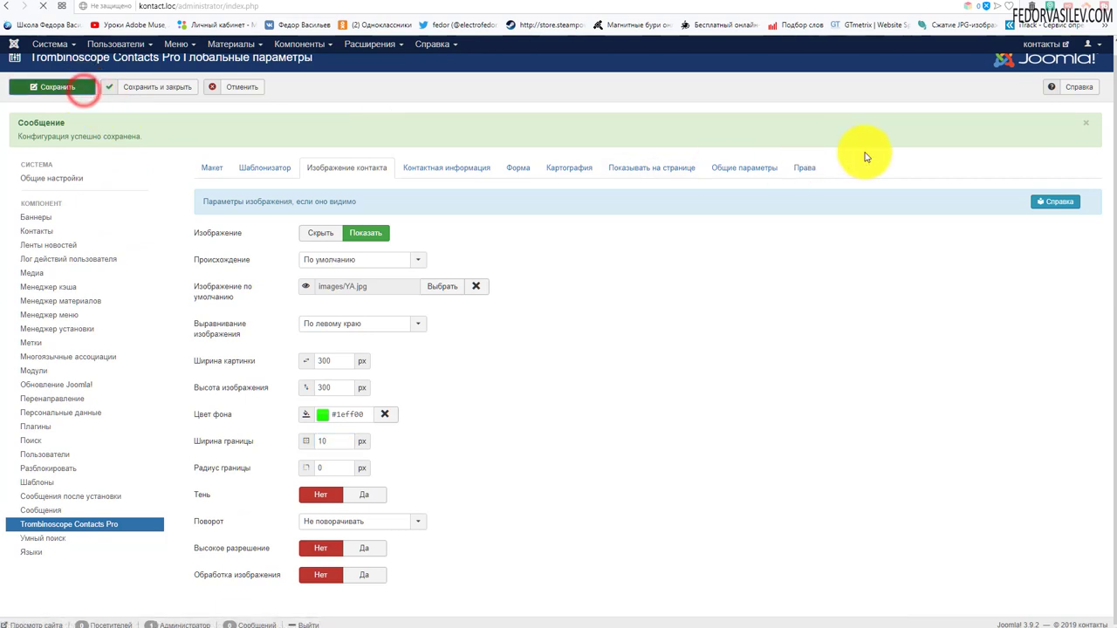
pyautogui.click(984, 3)
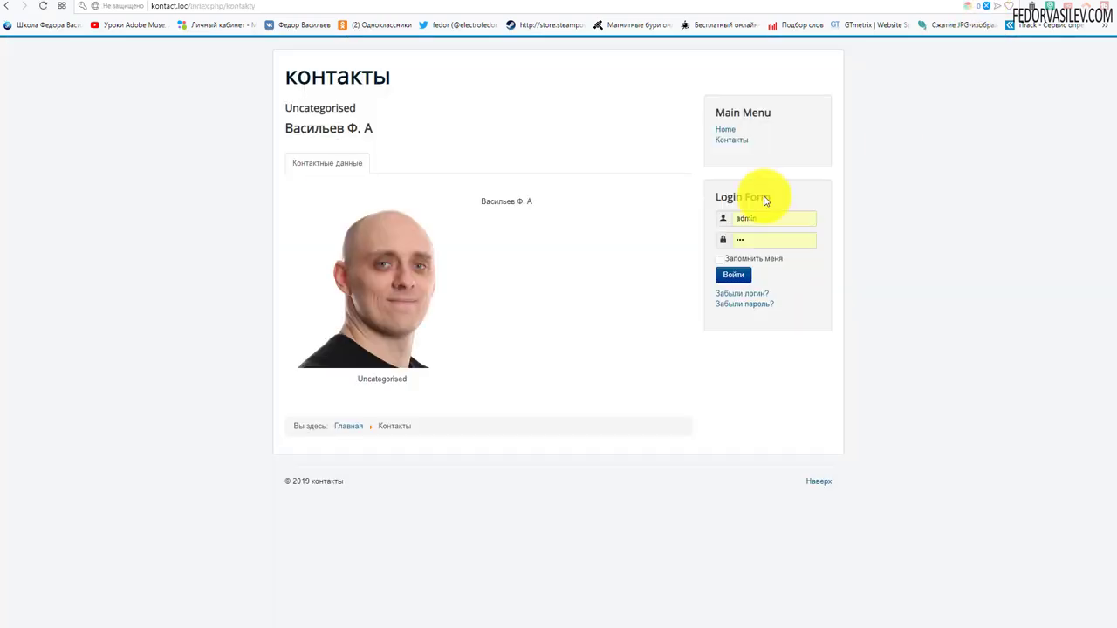
pyautogui.click(43, 7)
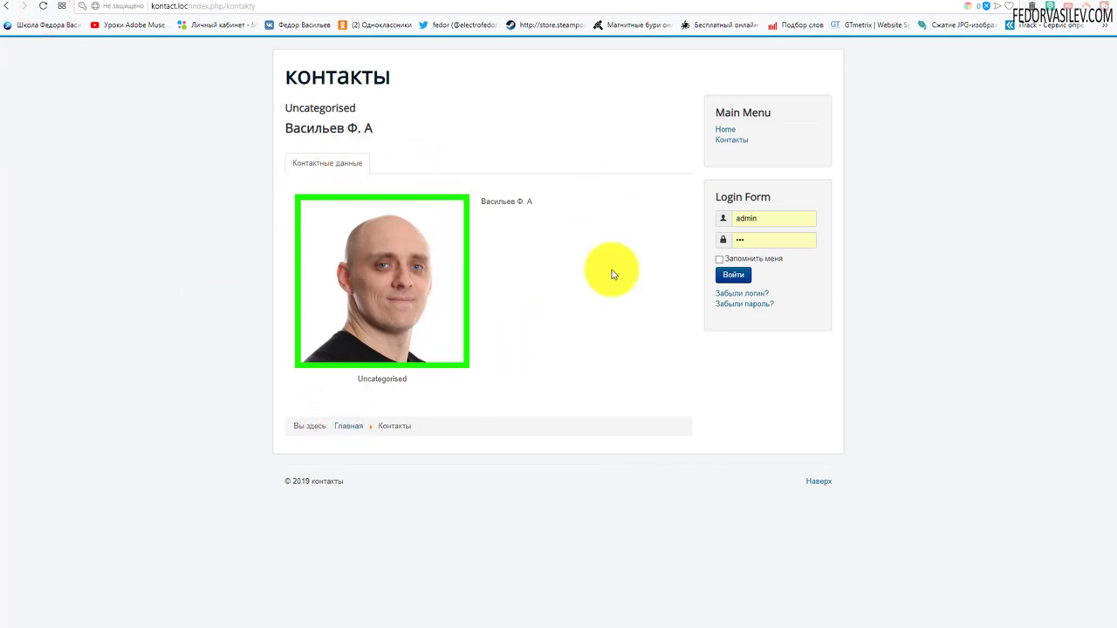
# - Set the contact image border radius to 10 px, save, and check the frame corners on the public contacts page
pyautogui.click(947, 2)
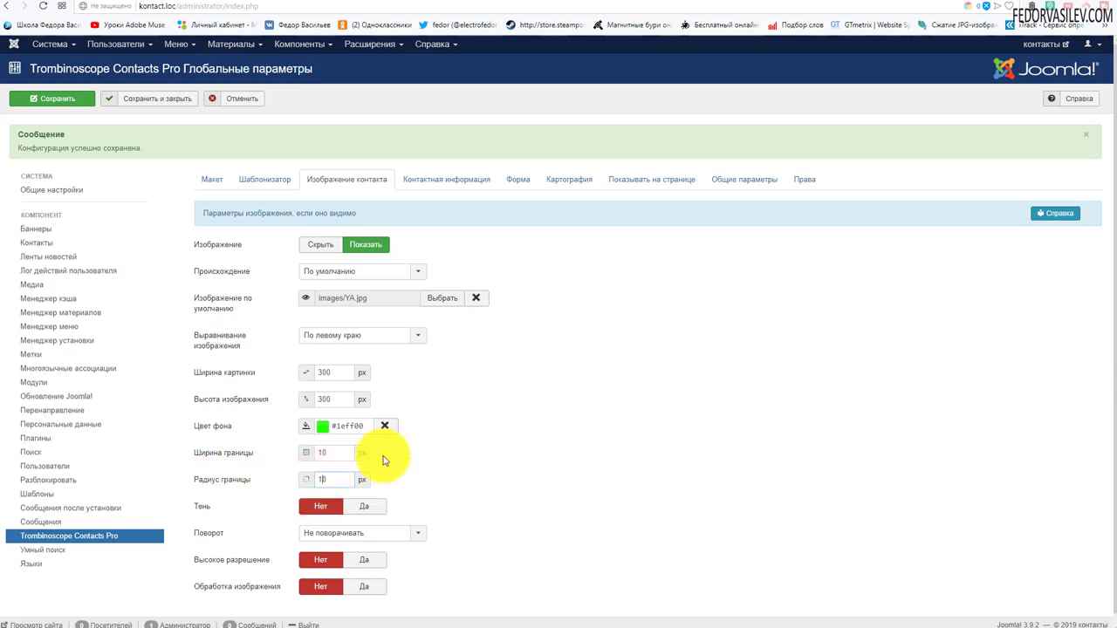
pyautogui.click(57, 102)
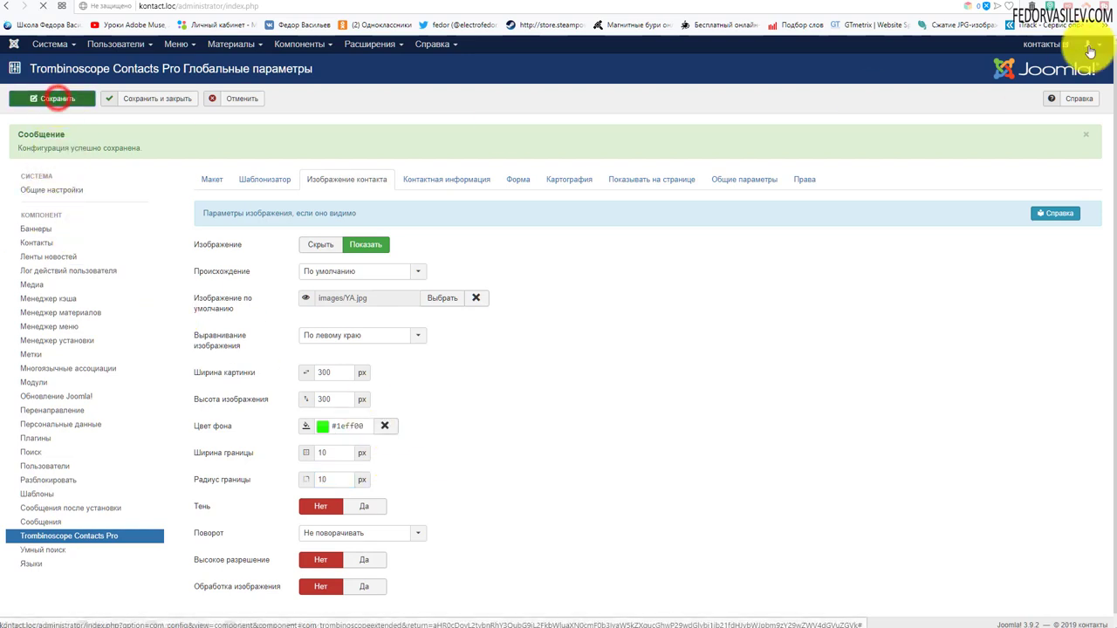
pyautogui.click(973, 4)
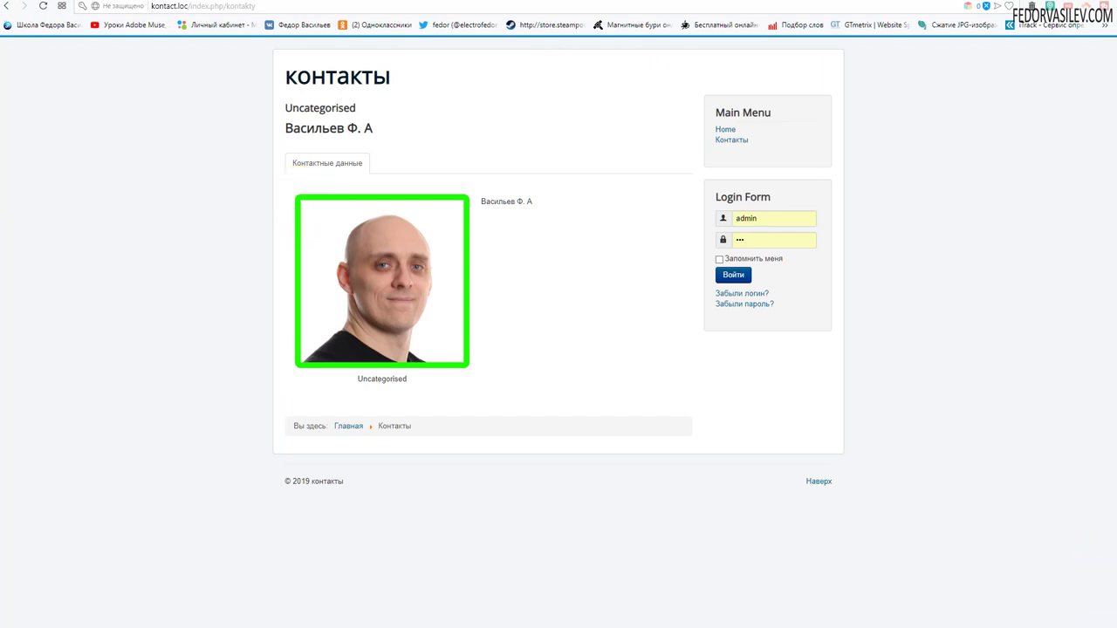
# - Return to the contact image settings and change the background colour to red #ff0000
pyautogui.hotkey('ctrl', 'Tab')
pyautogui.click(323, 426)
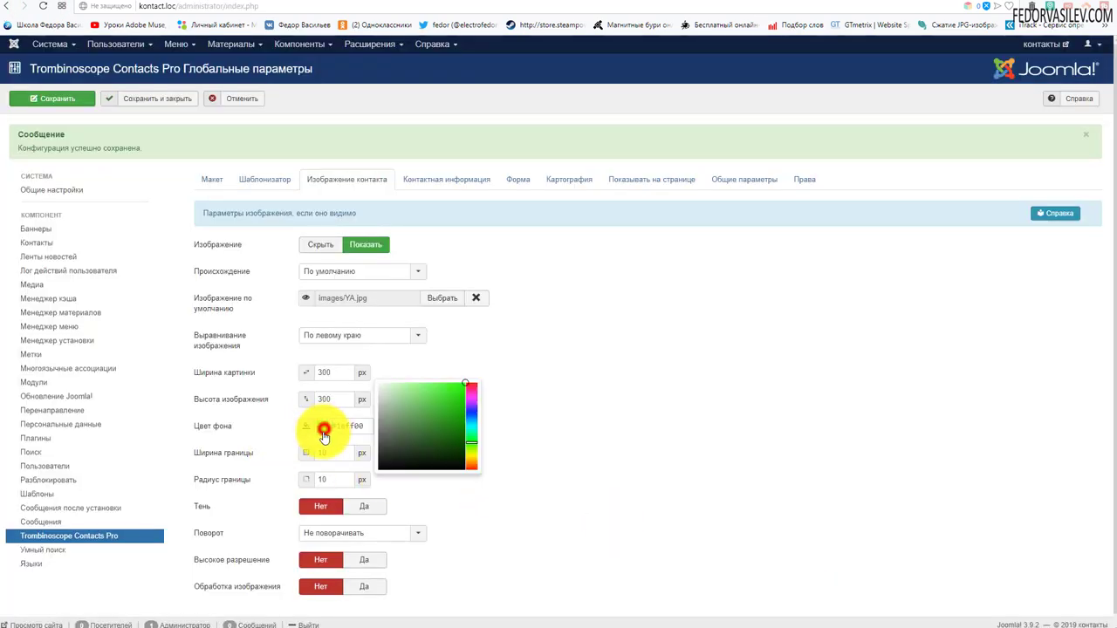
pyautogui.click(461, 394)
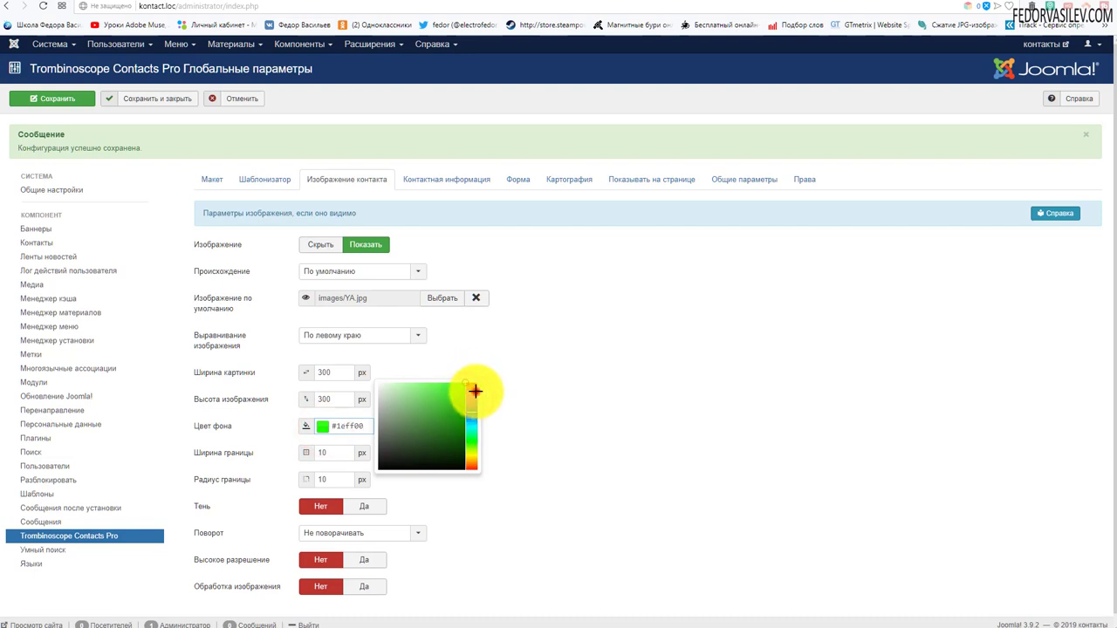
pyautogui.click(475, 392)
pyautogui.click(475, 340)
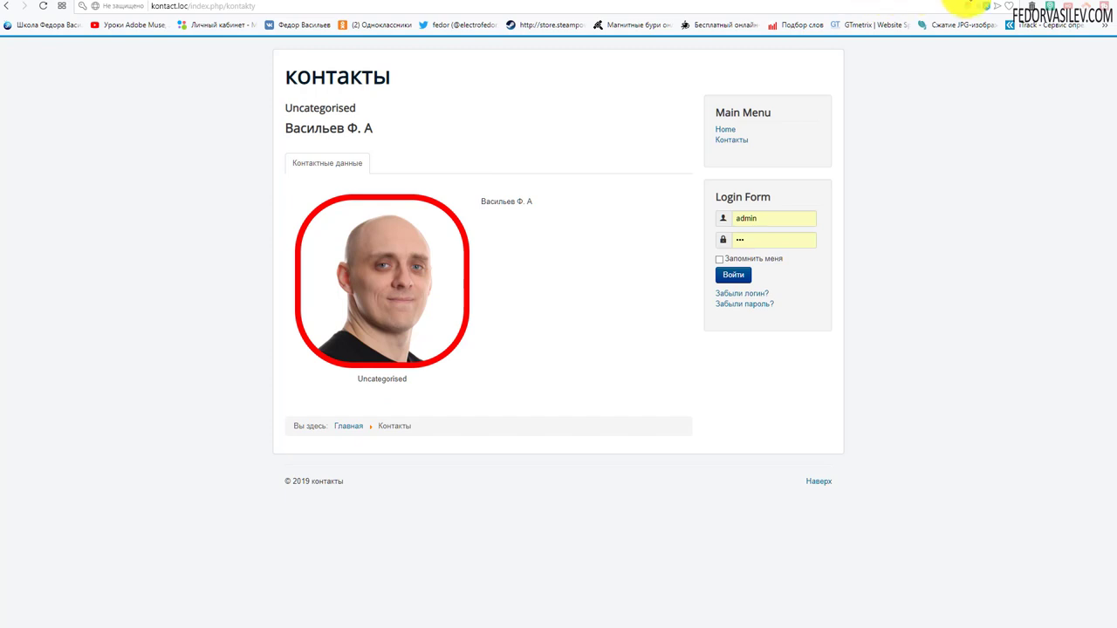
# - Compare the border radius setting and its description with the rounded picture frame on the public contacts page
pyautogui.click(964, 3)
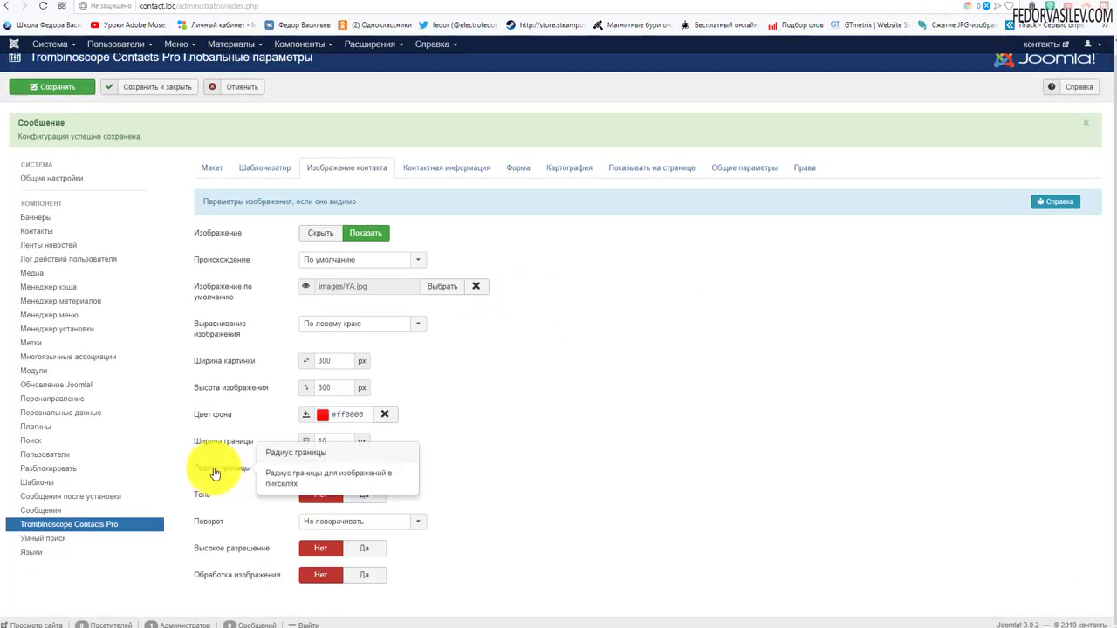
pyautogui.click(985, 4)
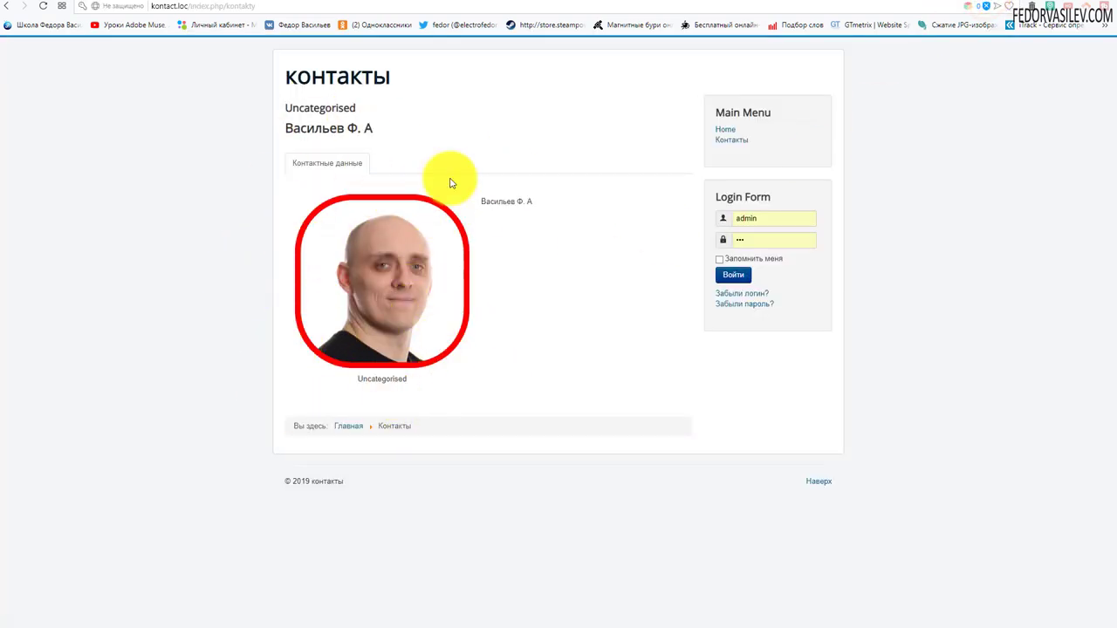
pyautogui.click(928, 12)
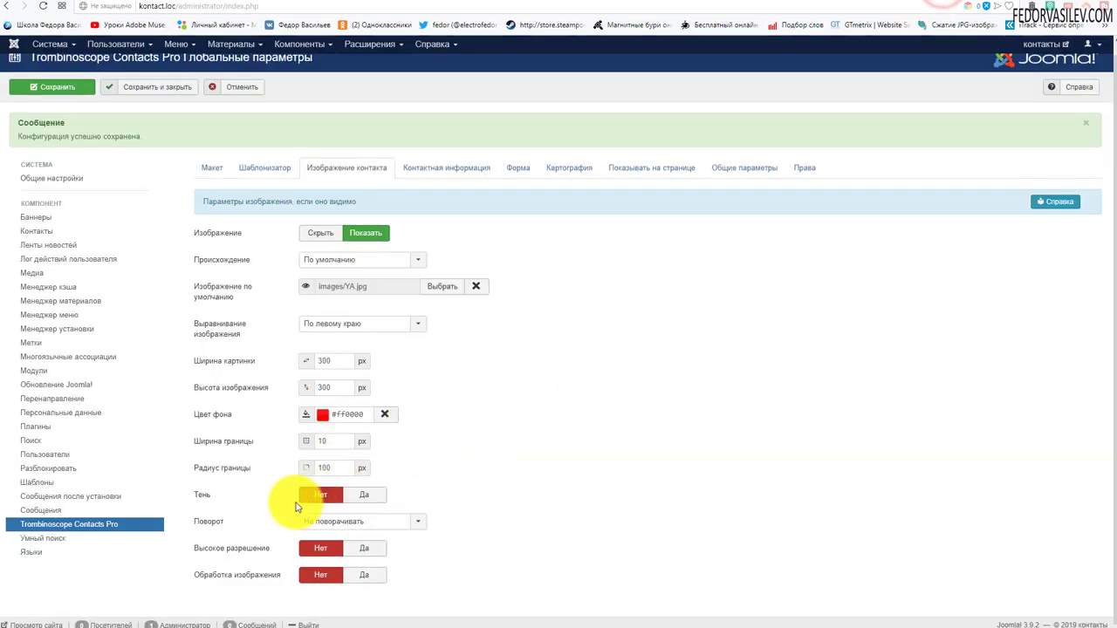
# - Clear the contact image background colour and reset both the border width and border radius to 0 px
pyautogui.moveTo(339, 467)
pyautogui.mouseDown()
pyautogui.moveTo(287, 465)
pyautogui.moveTo(306, 447)
pyautogui.mouseUp()
pyautogui.press('BackSpace')
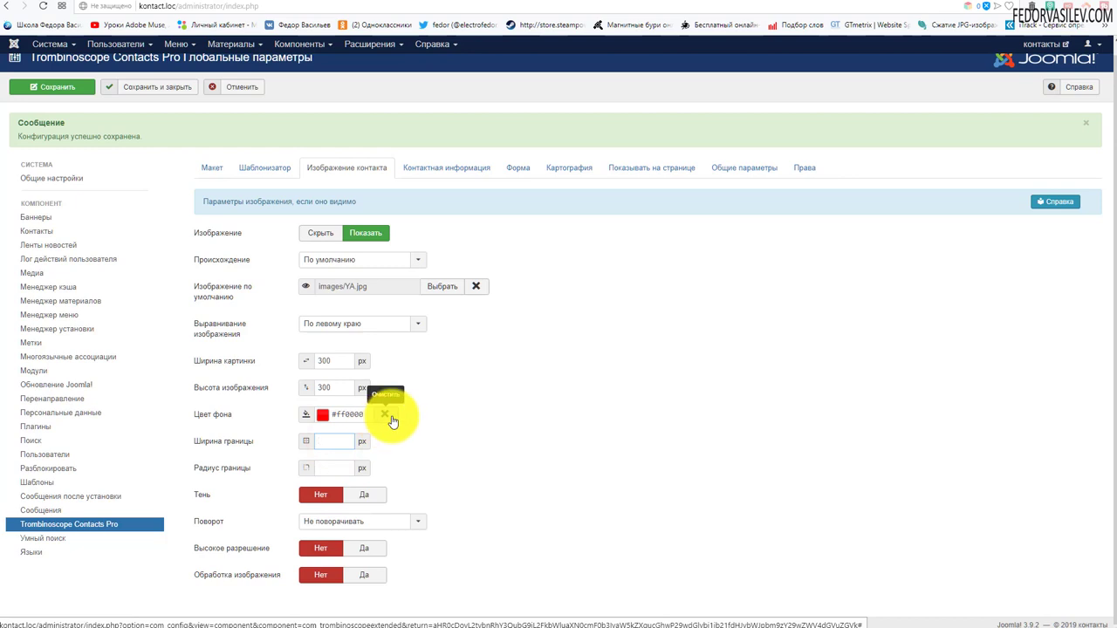
pyautogui.click(386, 416)
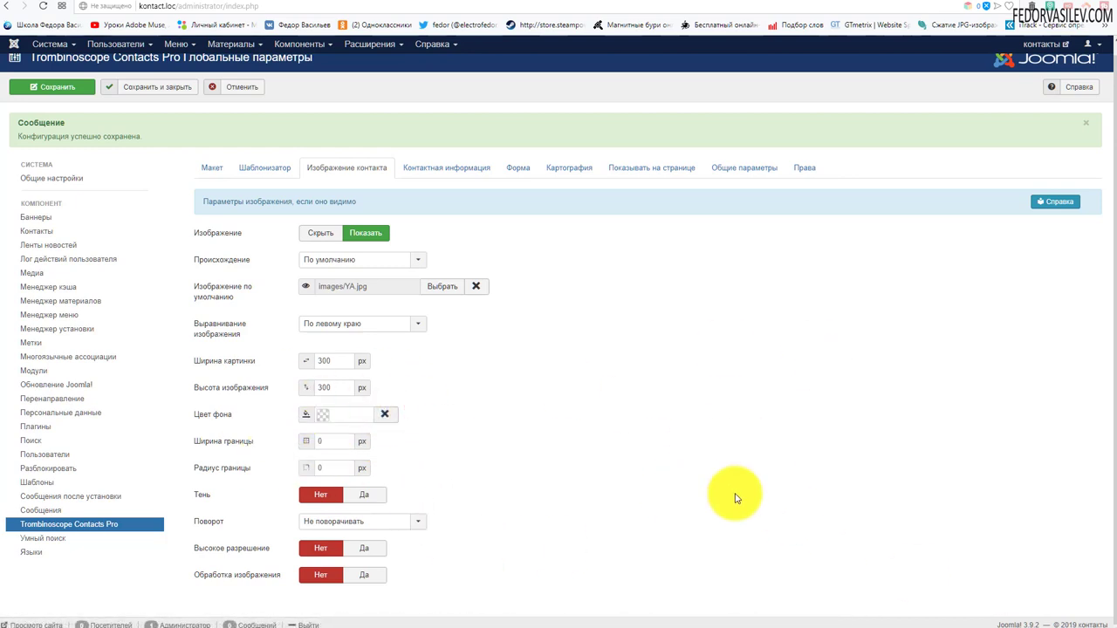
# - Enable the contact image shadow, save the configuration and reload the public contacts page to check it
pyautogui.click(375, 498)
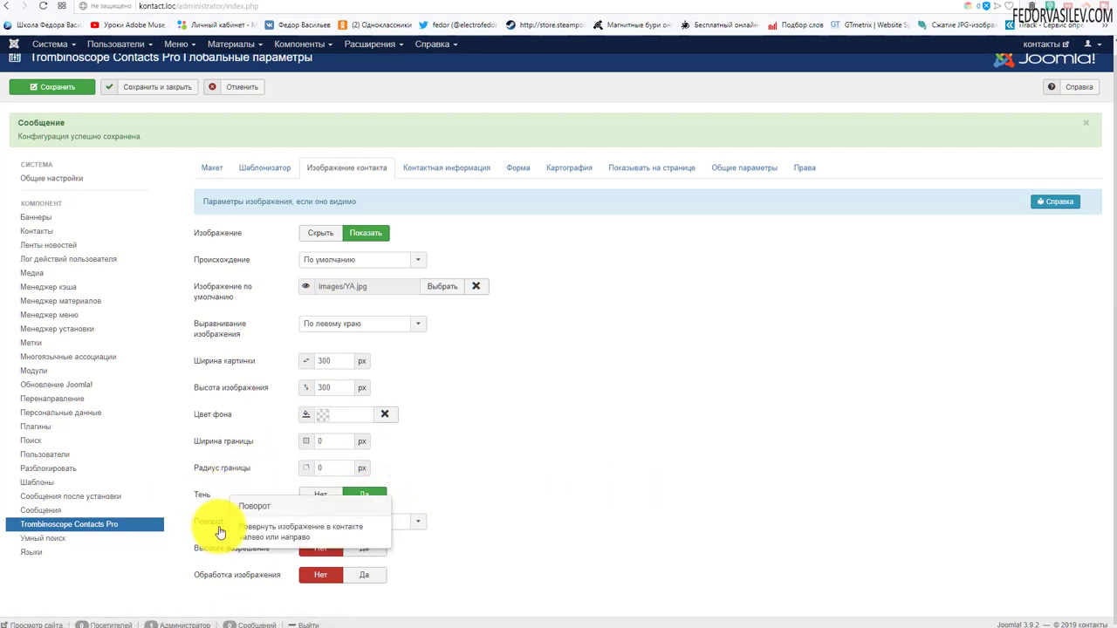
pyautogui.click(71, 90)
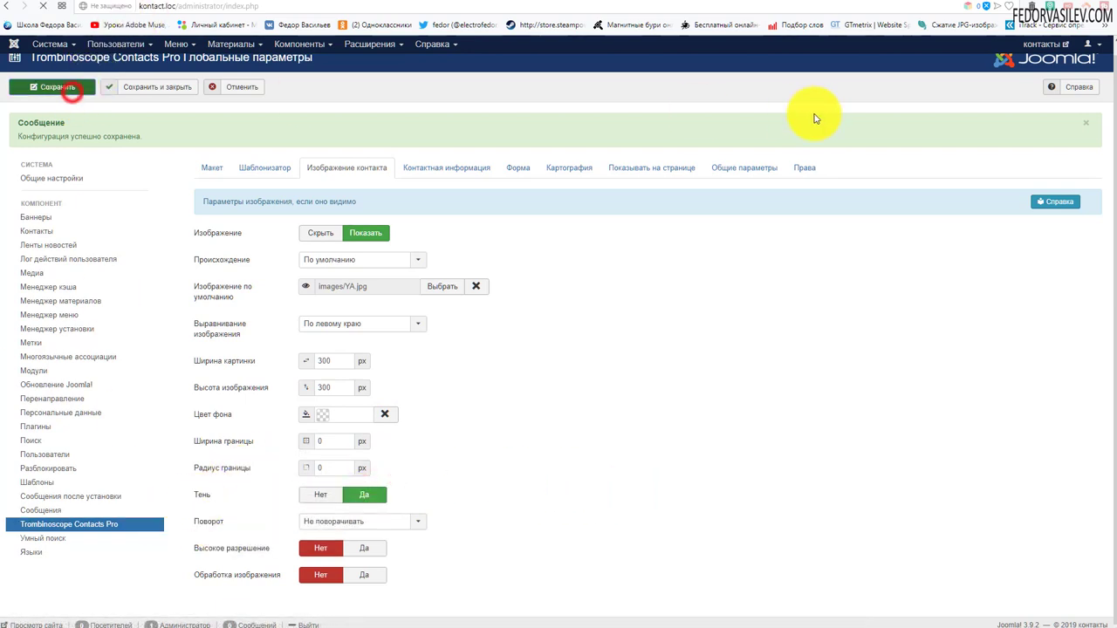
pyautogui.click(989, 3)
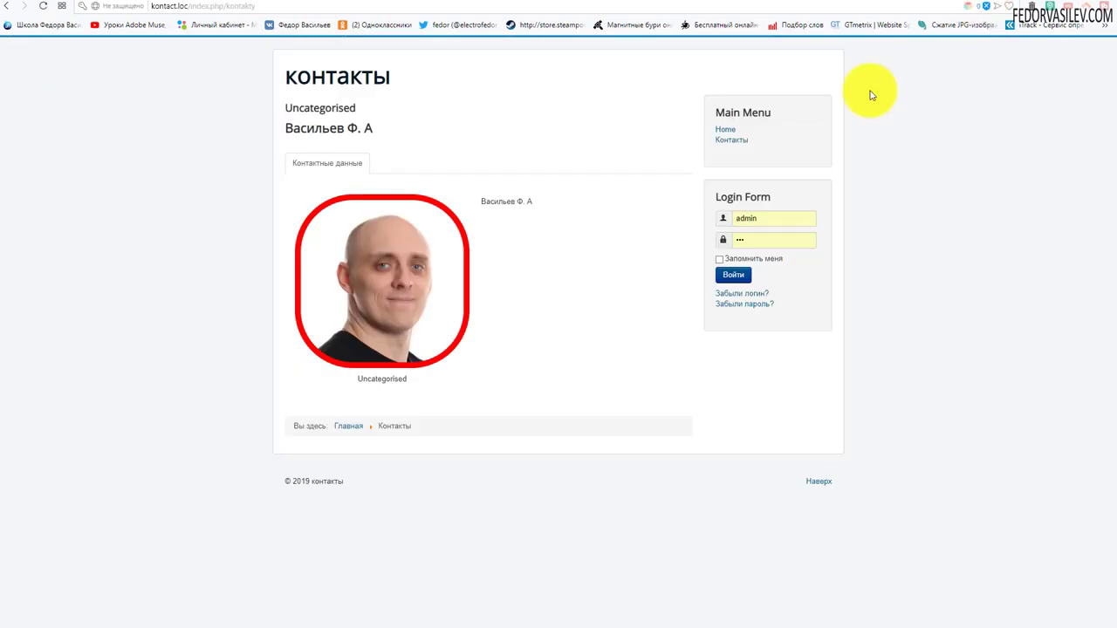
pyautogui.click(42, 10)
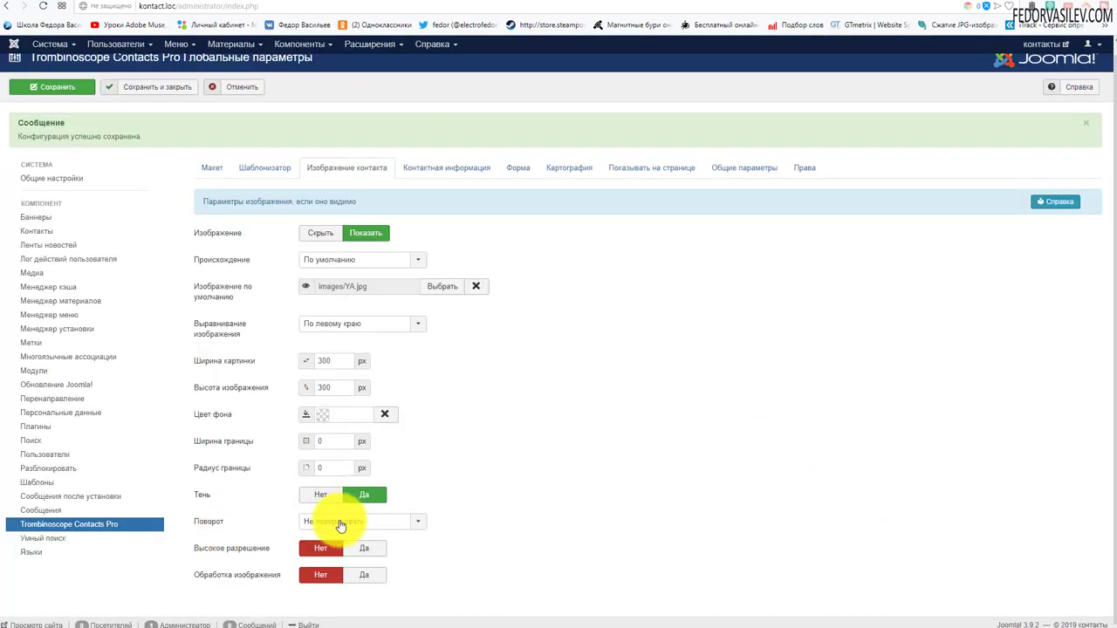
# - Set the contact image rotation to 15 degrees left, save the configuration and view the public contacts page
pyautogui.click(345, 523)
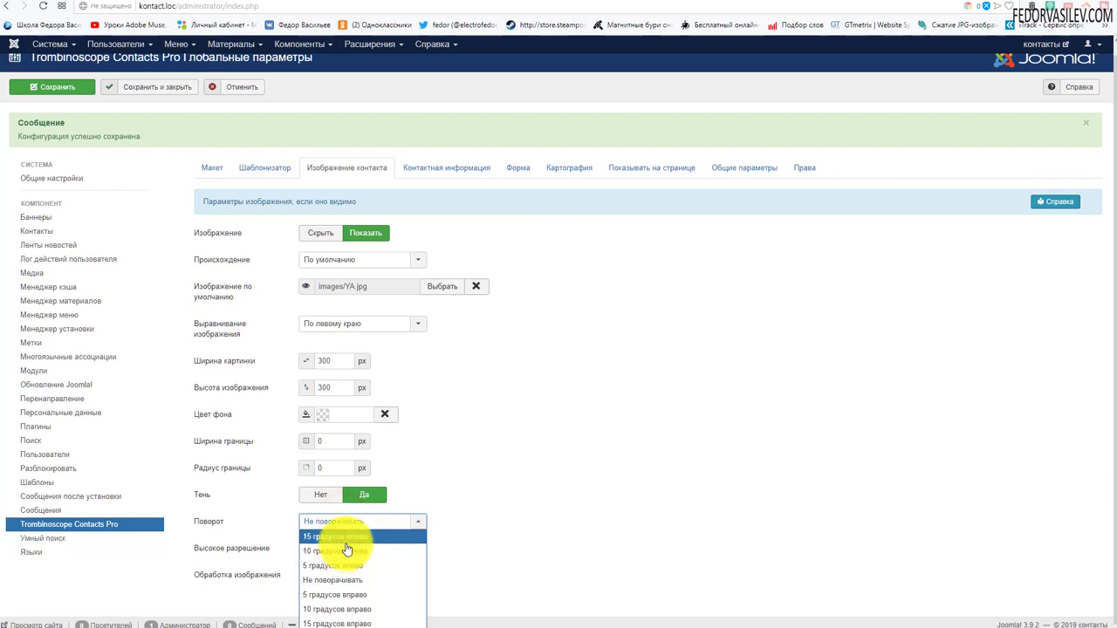
pyautogui.click(350, 539)
pyautogui.click(52, 87)
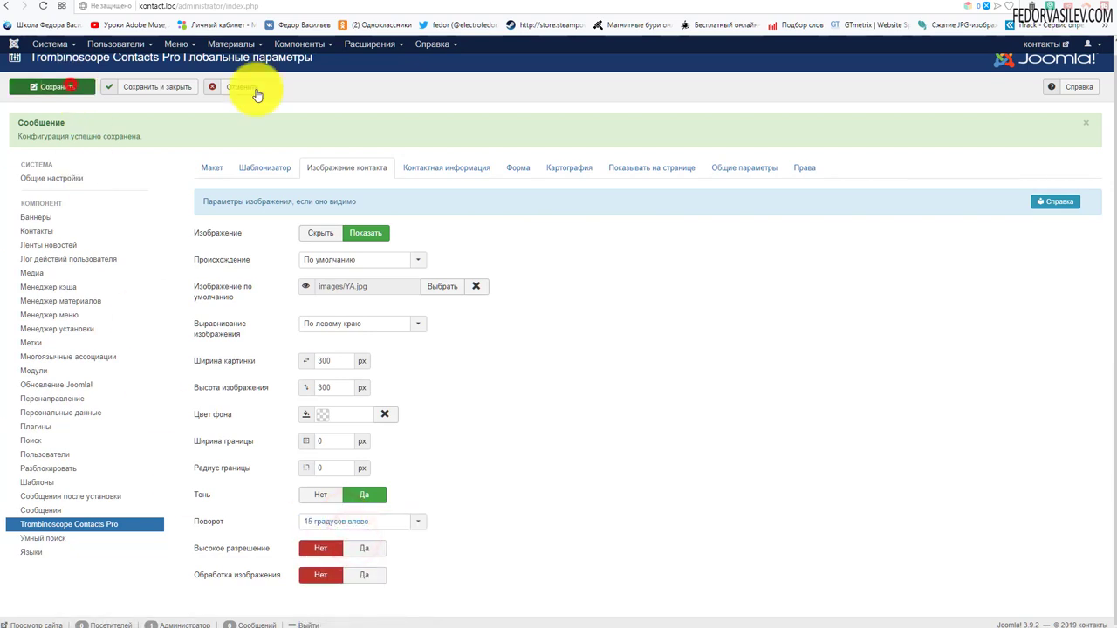
pyautogui.hotkey('ctrl', 'Tab')
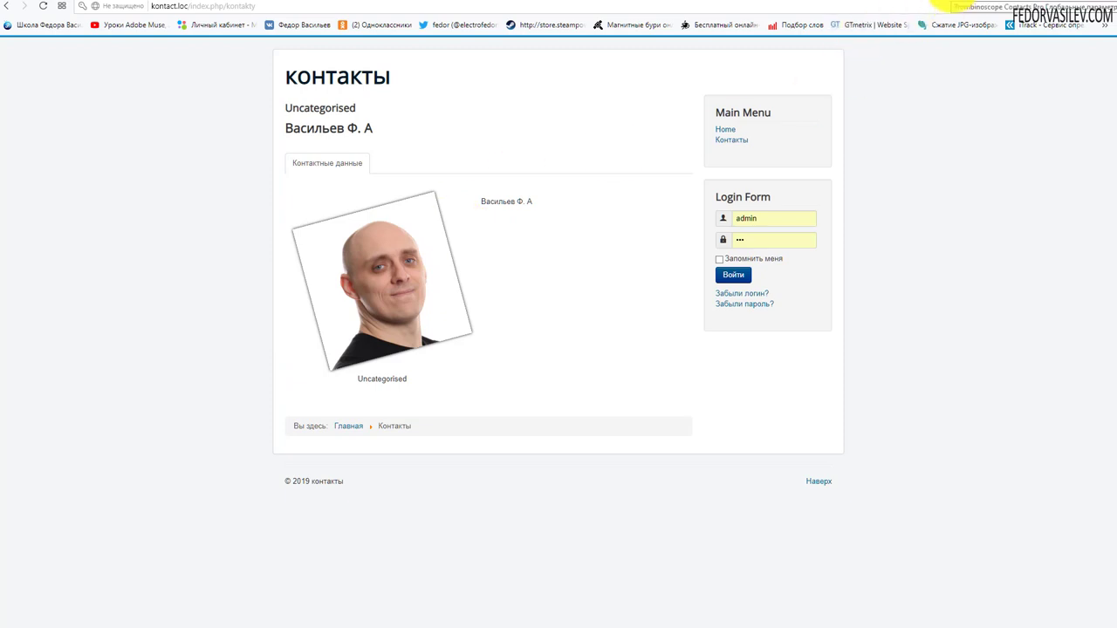
# - Change the contact image rotation to 5 degrees left, save, and reload the public contacts page to check the tilt
pyautogui.click(950, 4)
pyautogui.click(319, 522)
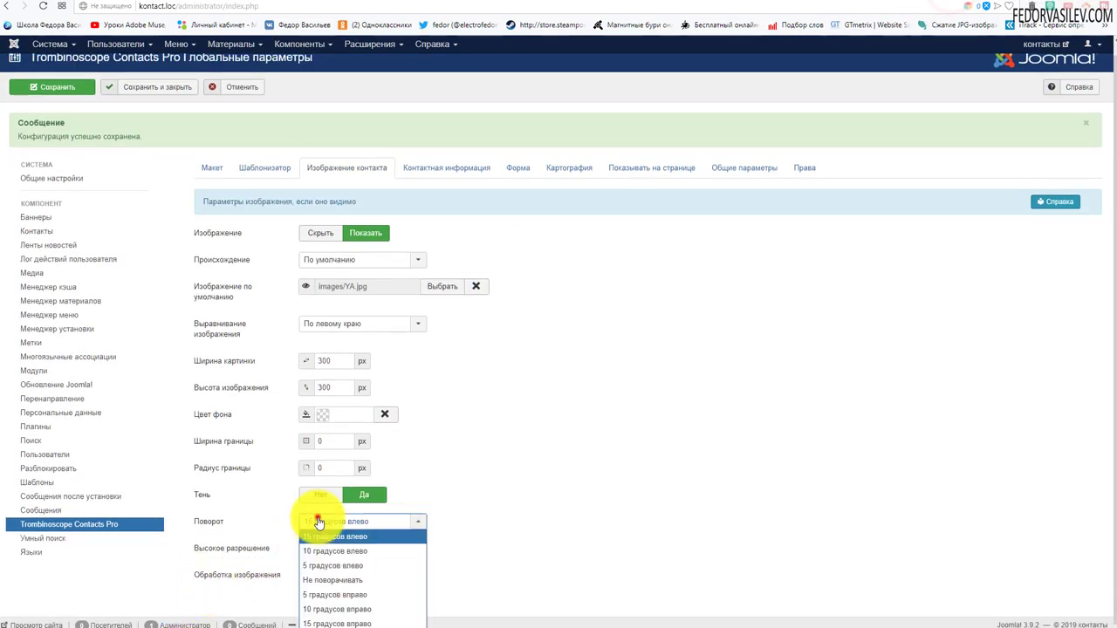
pyautogui.click(340, 566)
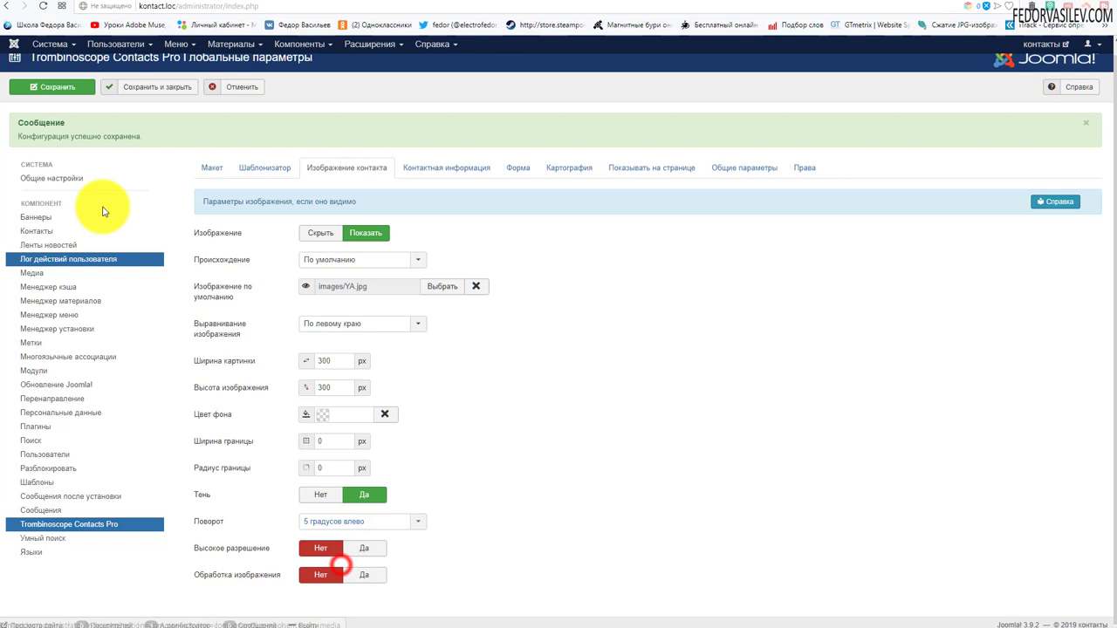
pyautogui.click(78, 91)
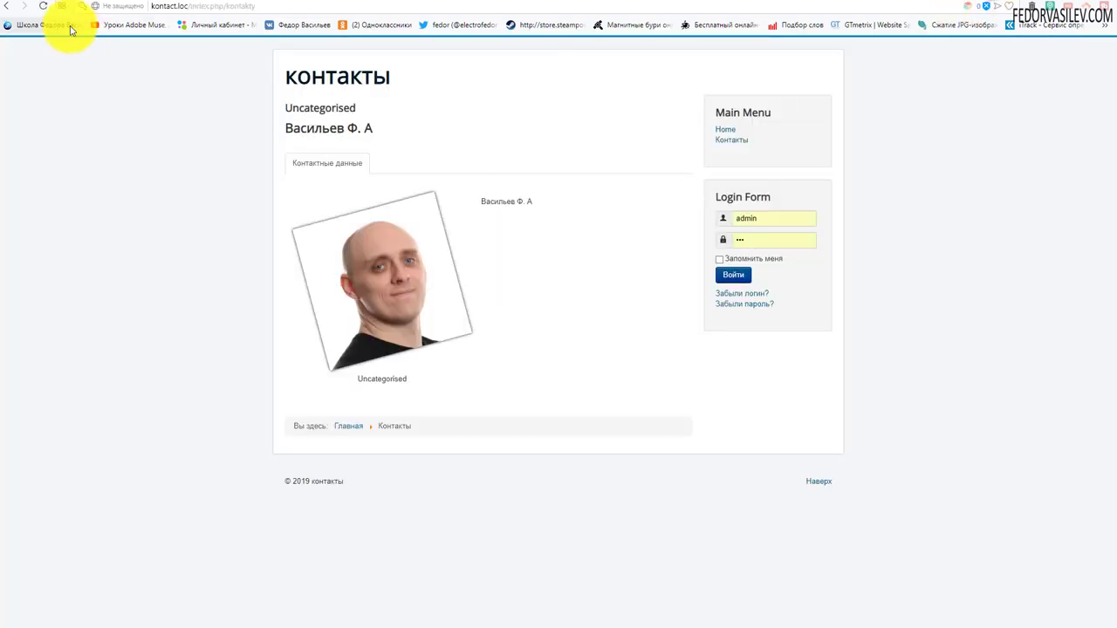
pyautogui.click(49, 7)
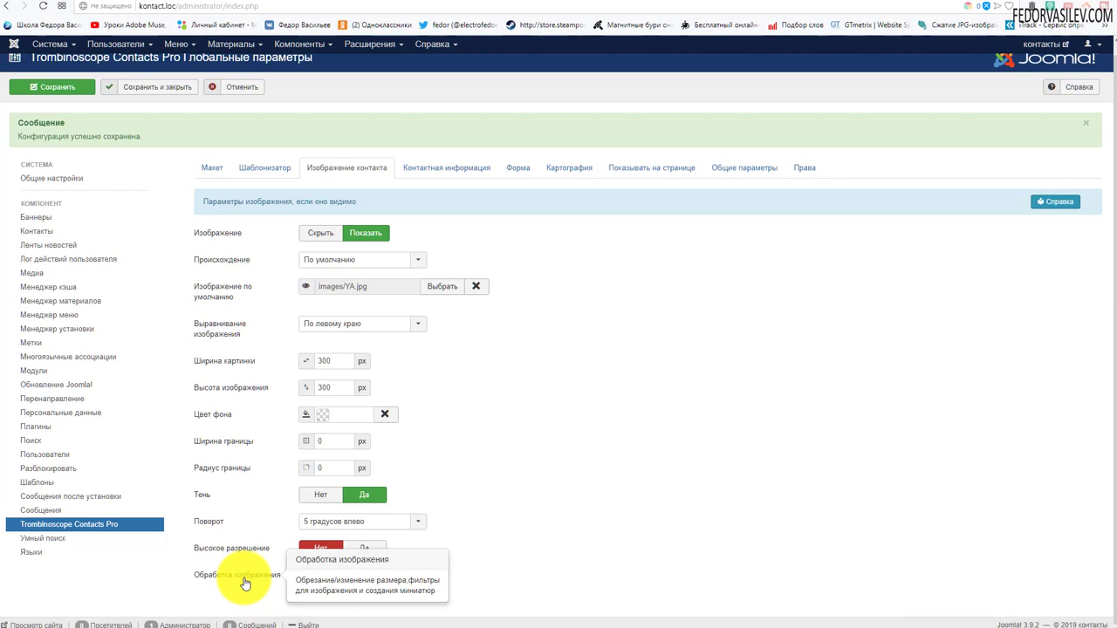
# - Try enabling the high-resolution option for the contact image and switch it off again
pyautogui.click(321, 548)
pyautogui.click(354, 553)
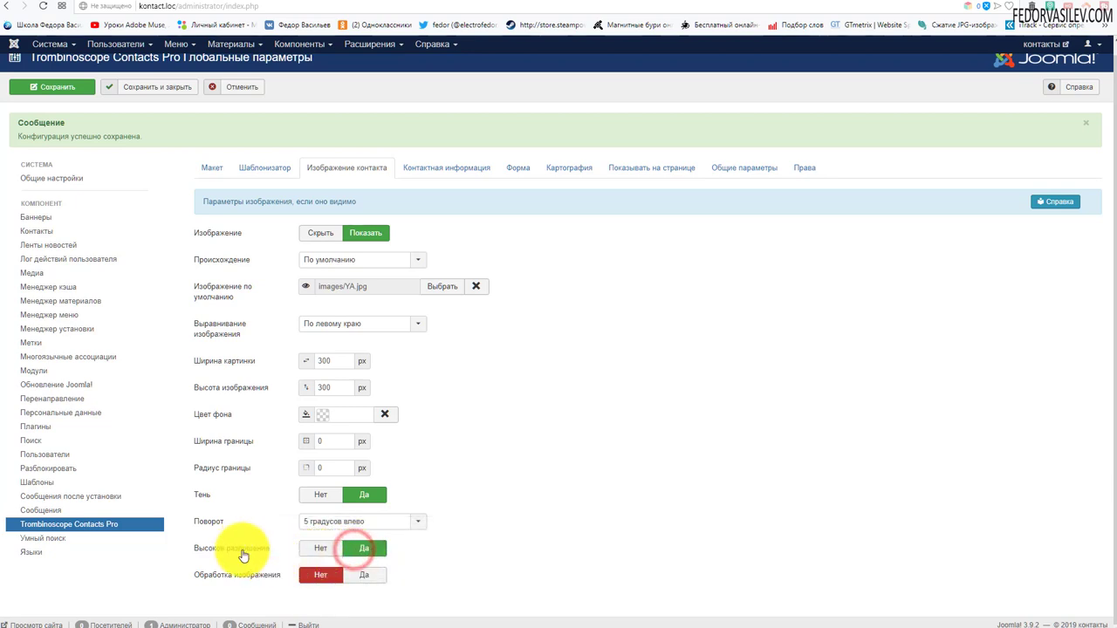
pyautogui.moveTo(224, 554)
pyautogui.click(314, 548)
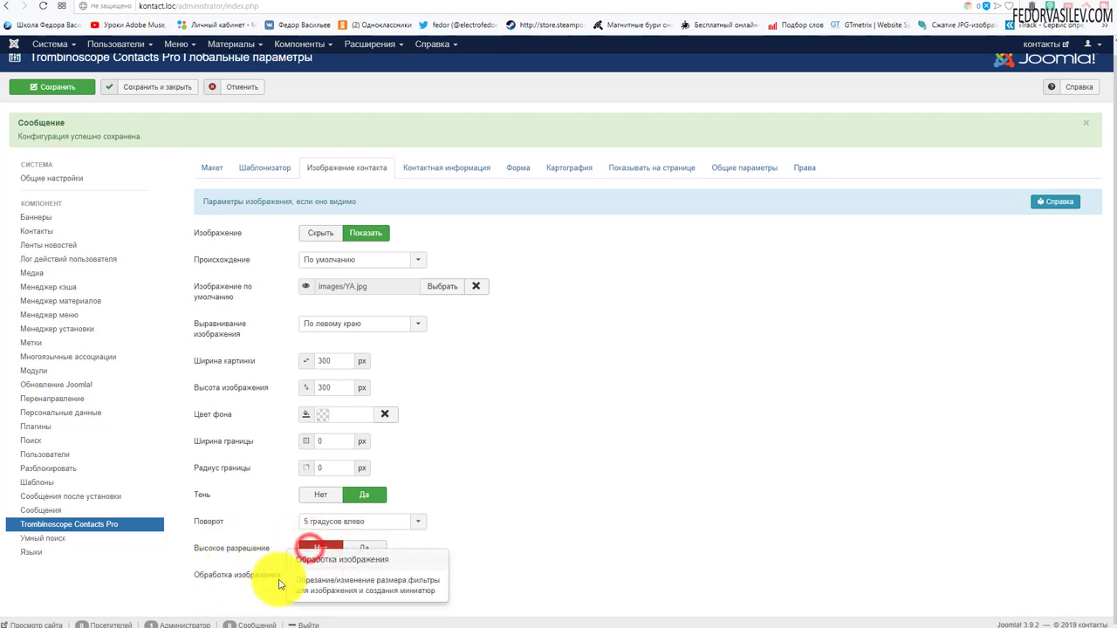
# - Enable image processing for the contact image and bring up its filter and image quality options
pyautogui.click(368, 577)
pyautogui.scroll(-1, 522, 513)
pyautogui.scroll(-3, 522, 514)
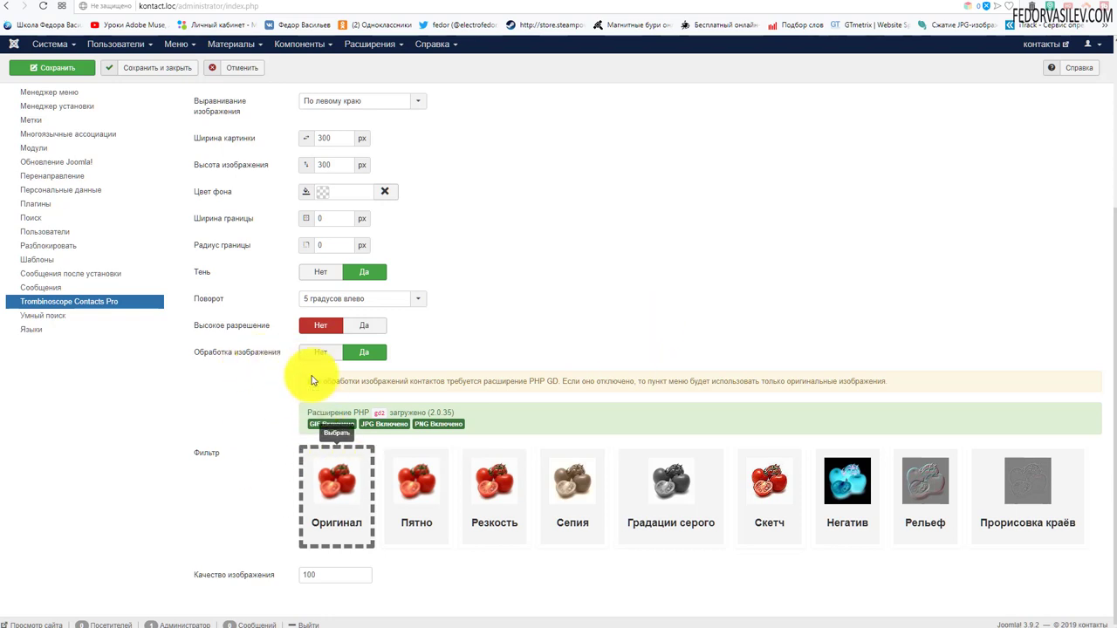
pyautogui.click(319, 354)
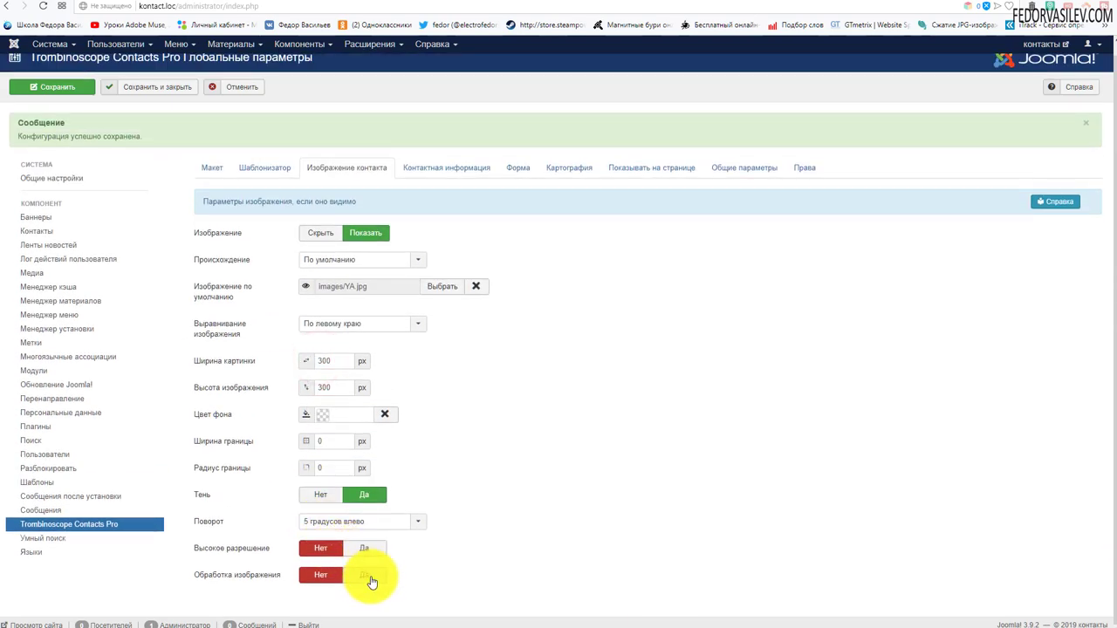
pyautogui.click(368, 575)
pyautogui.scroll(-3, 581, 453)
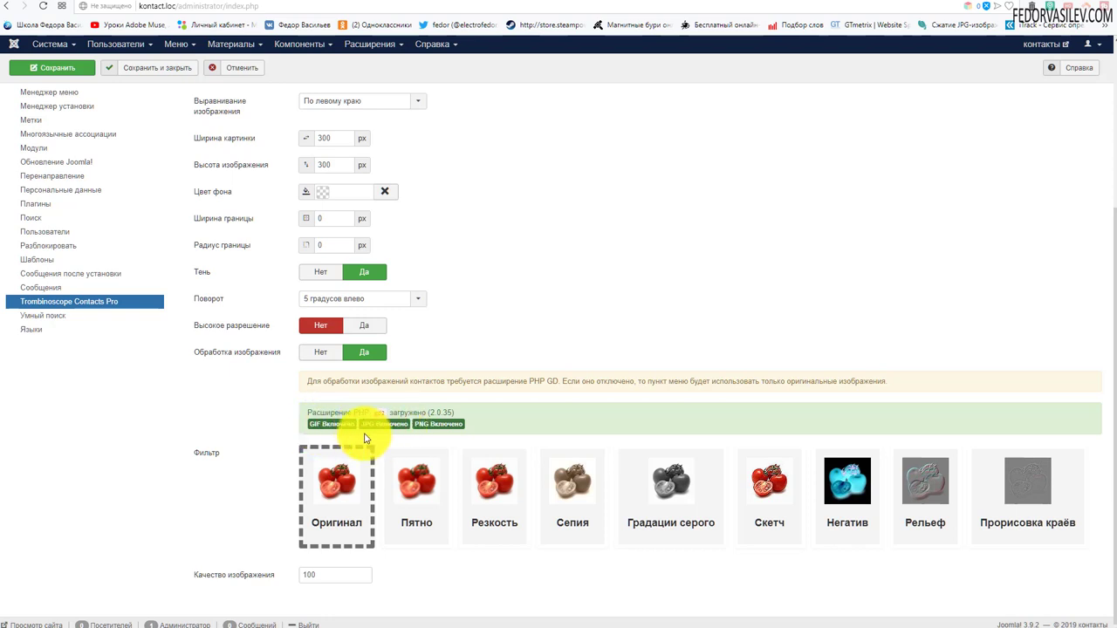
# - Review which image formats the PHP GD extension supports, and look at the picture on the public contacts page
pyautogui.moveTo(459, 425); pyautogui.dragTo(287, 419)
pyautogui.click(605, 254)
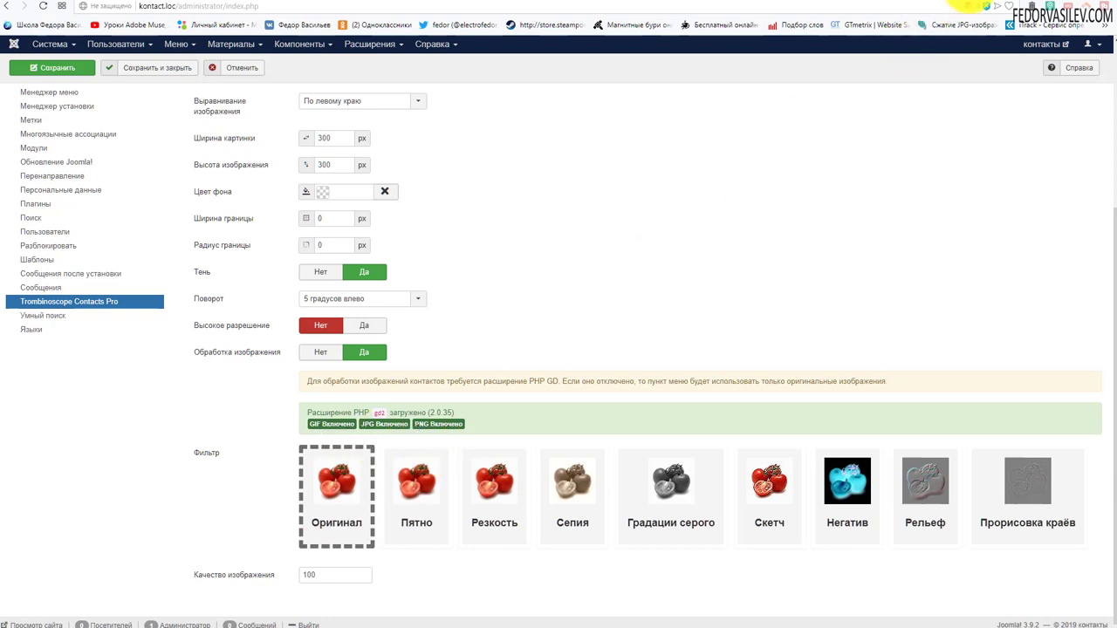
pyautogui.click(960, 4)
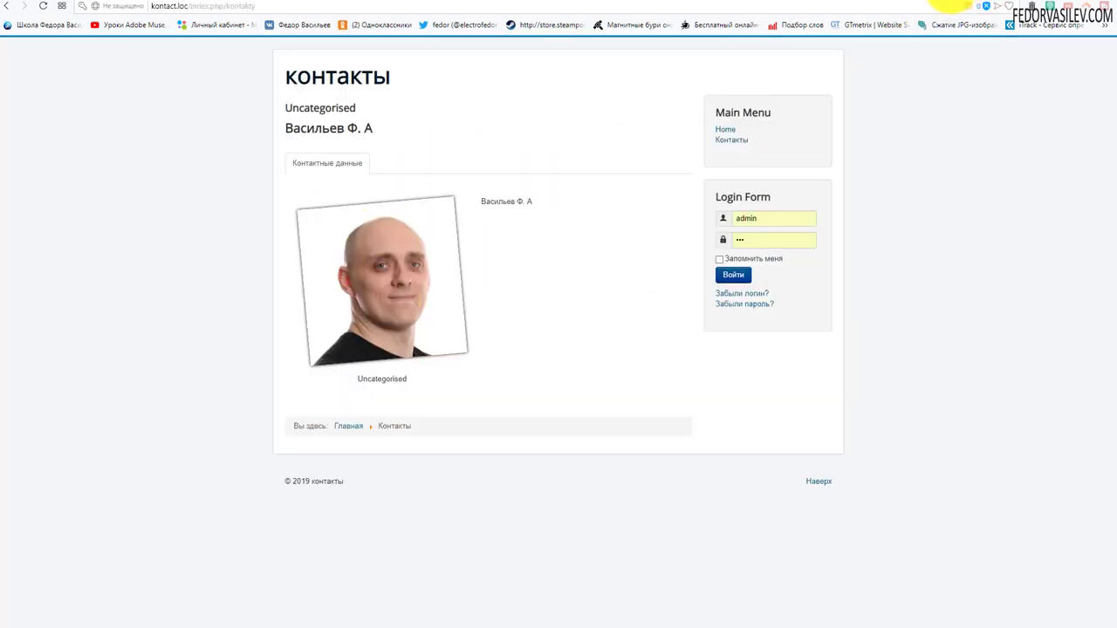
# - Return to the component's global settings and choose the Градации серого filter for the contact image
pyautogui.click(952, 5)
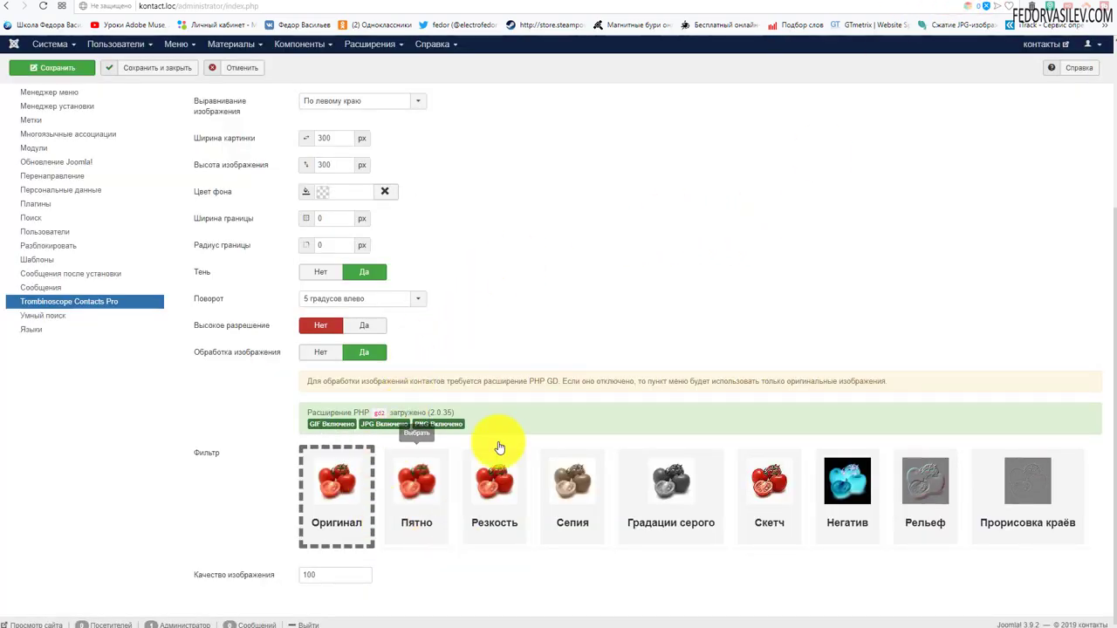
pyautogui.click(660, 493)
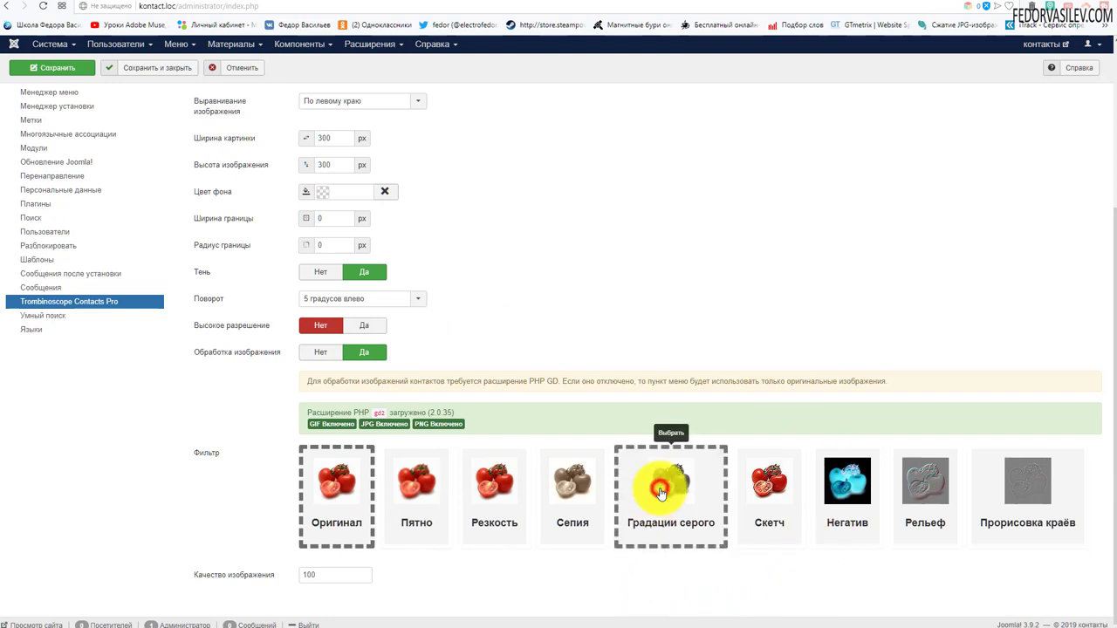
# - Read the explanation of the image quality setting and save the contact image configuration
pyautogui.moveTo(251, 576)
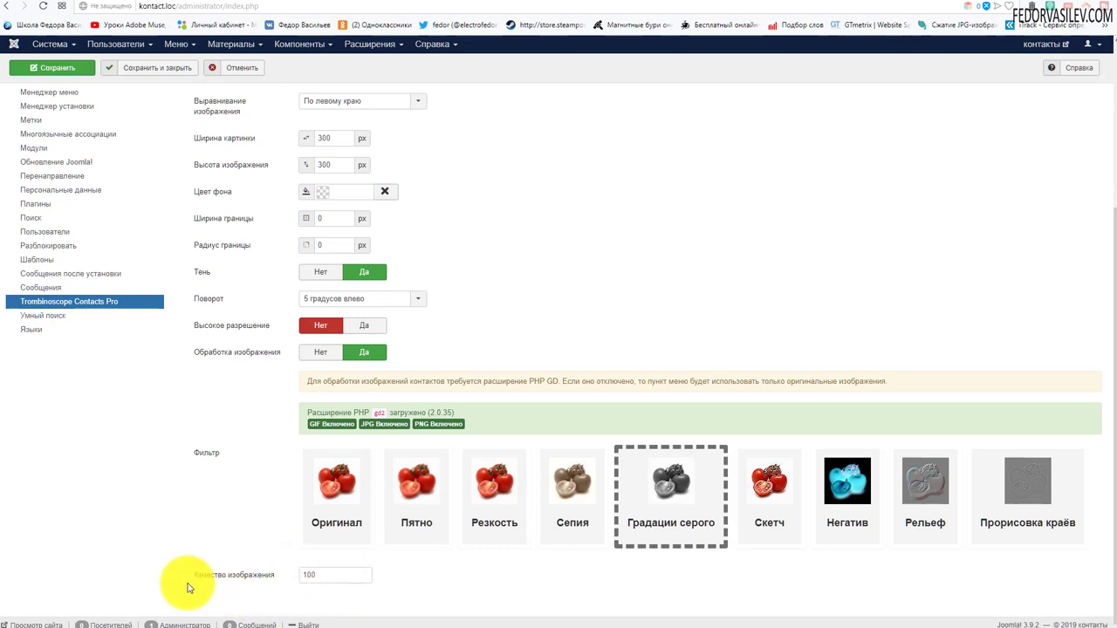
pyautogui.moveTo(210, 586)
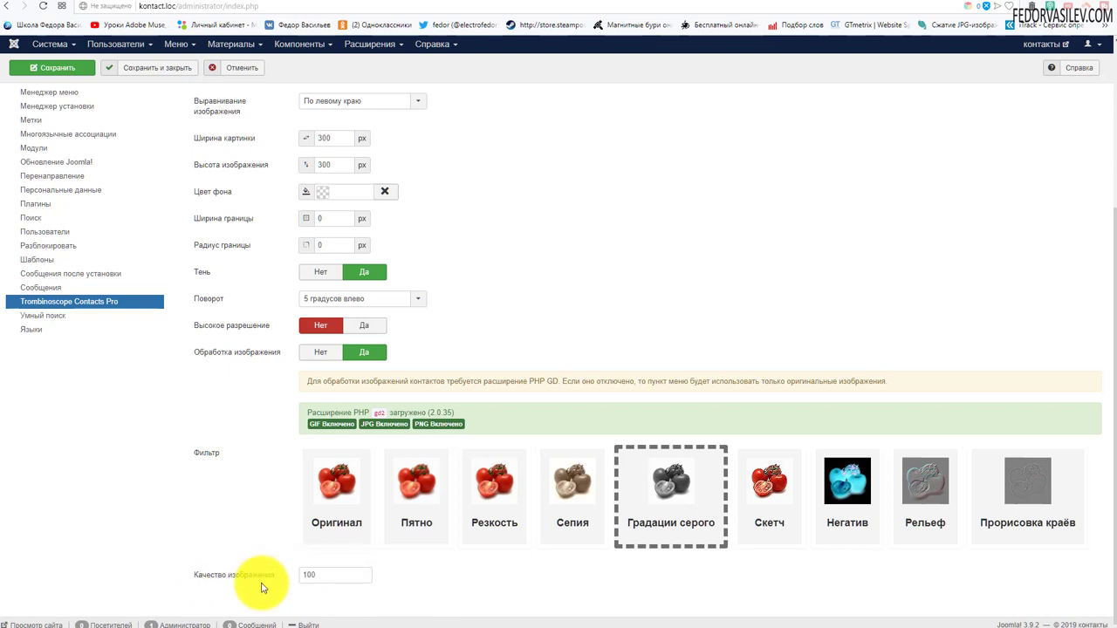
pyautogui.click(325, 576)
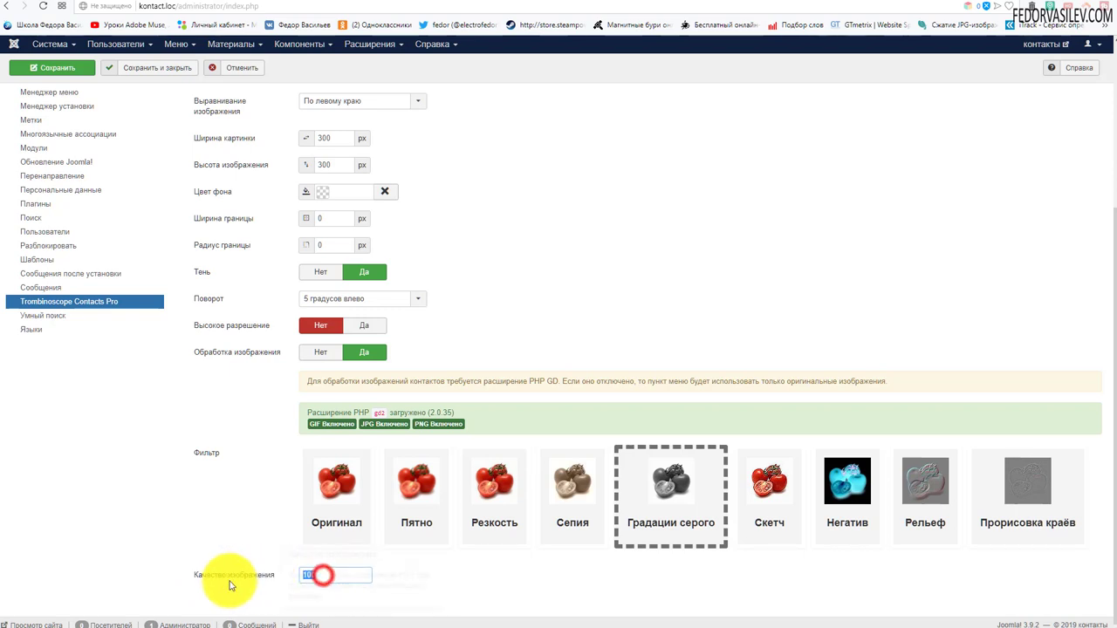
pyautogui.moveTo(233, 581)
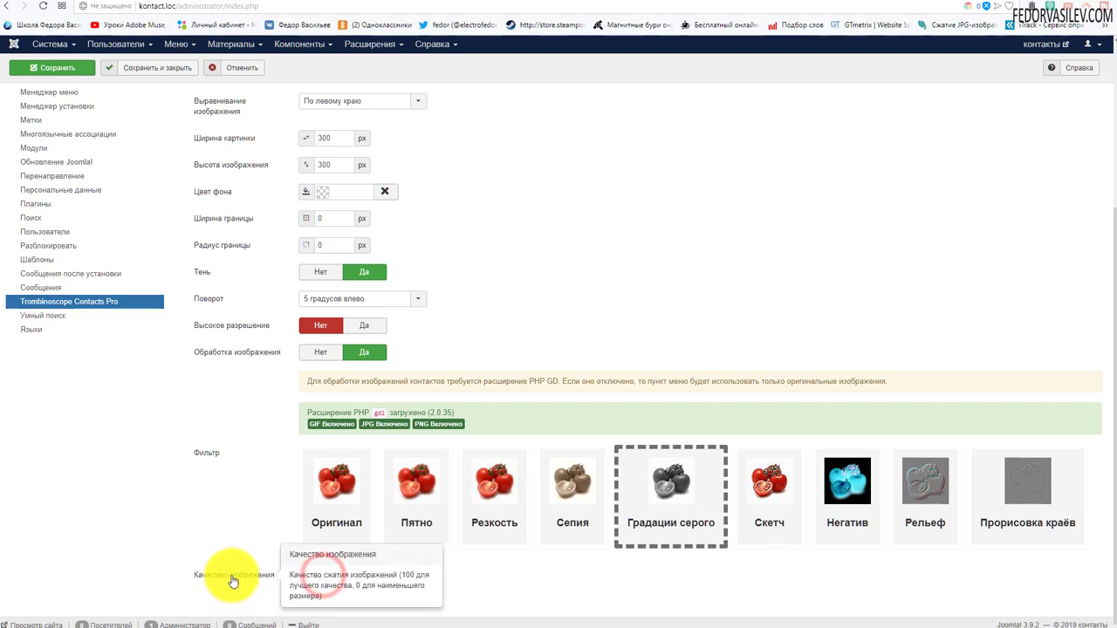
pyautogui.click(222, 510)
pyautogui.click(85, 70)
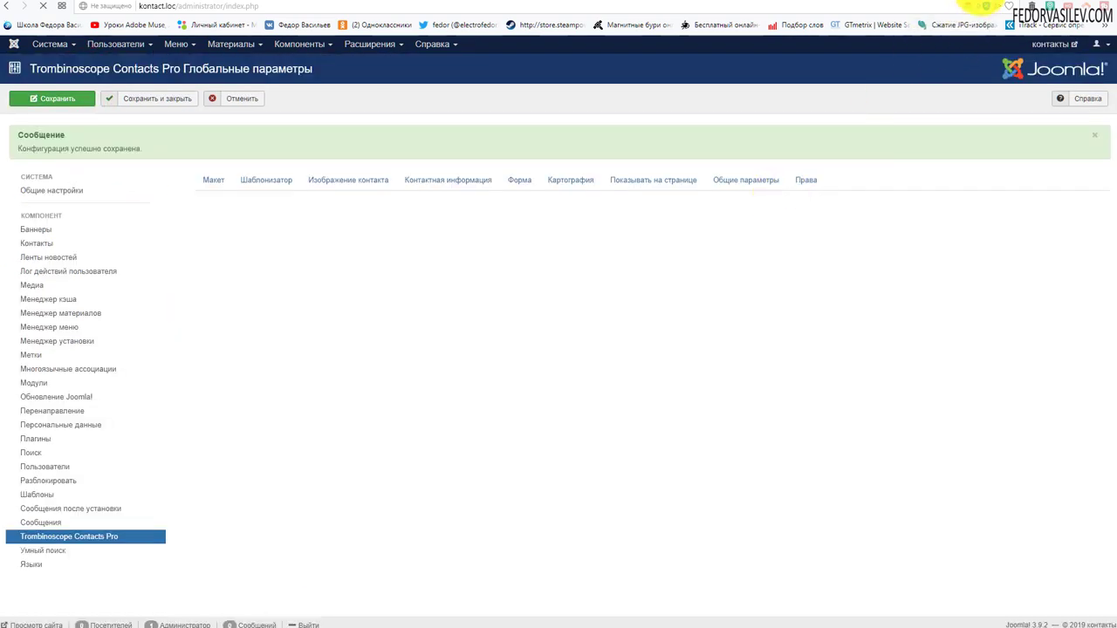
# - Force-reload the public contacts page to check the filter on the contact picture
pyautogui.click(982, 5)
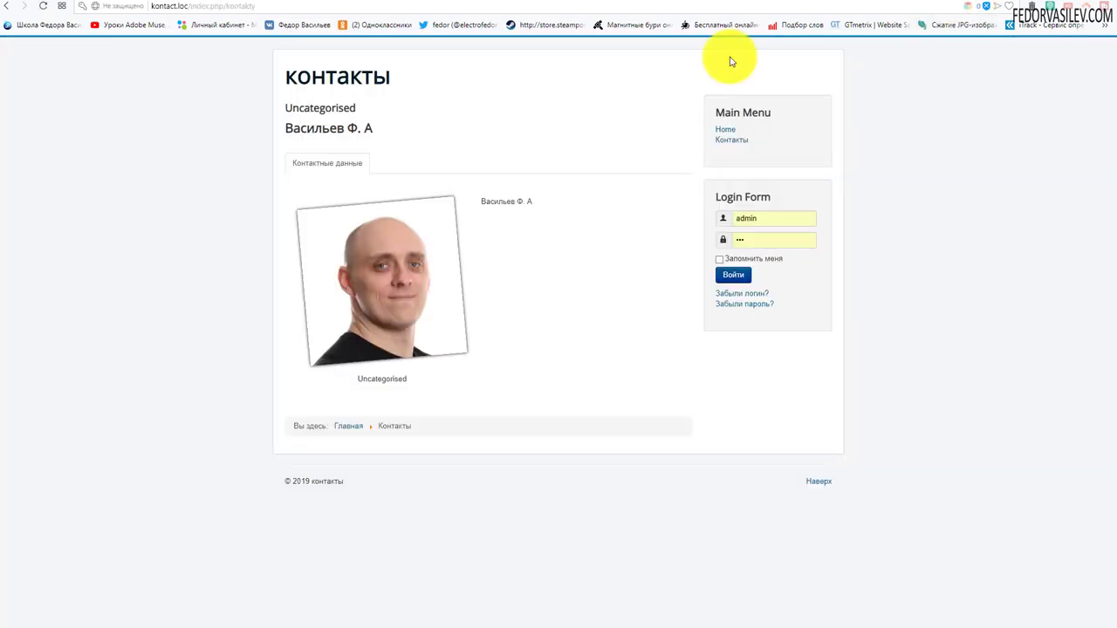
pyautogui.click(40, 8)
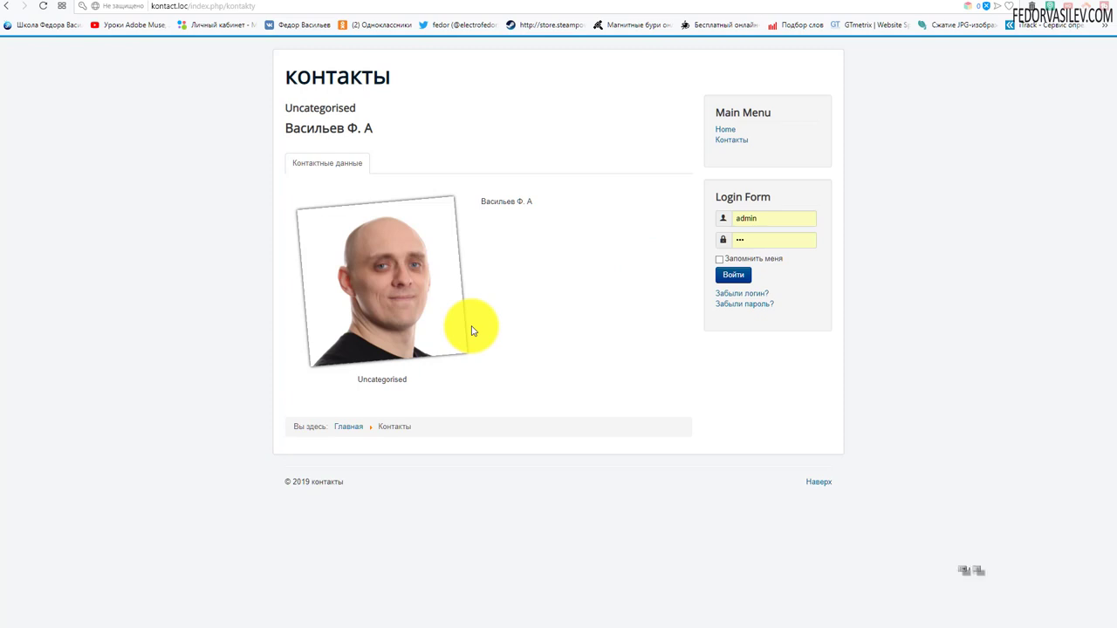
pyautogui.hotkey('ctrl', 'F5')
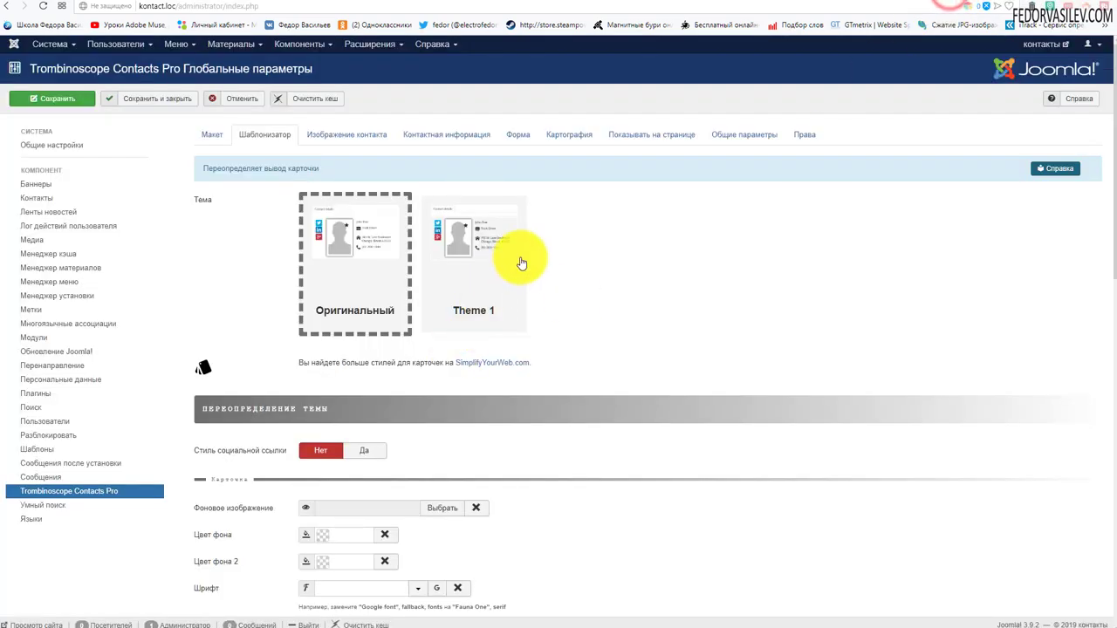
# - Review the global contact image settings and filter choices, and compare them with the picture on the public contacts page
pyautogui.scroll(-10, 522, 254)
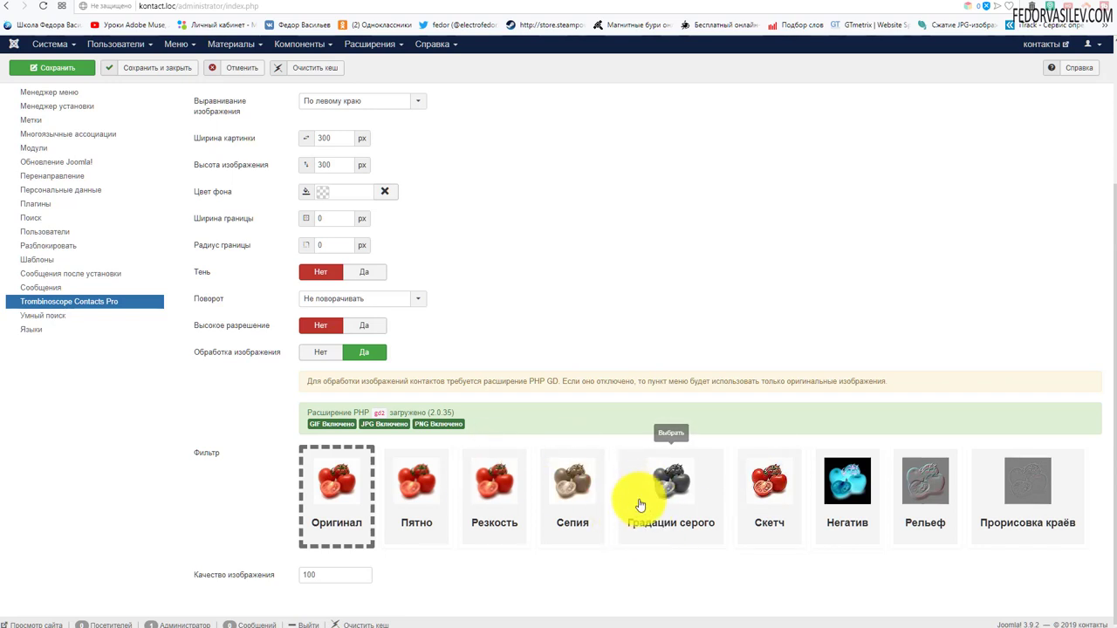
pyautogui.scroll(3, 625, 507)
pyautogui.moveTo(292, 43)
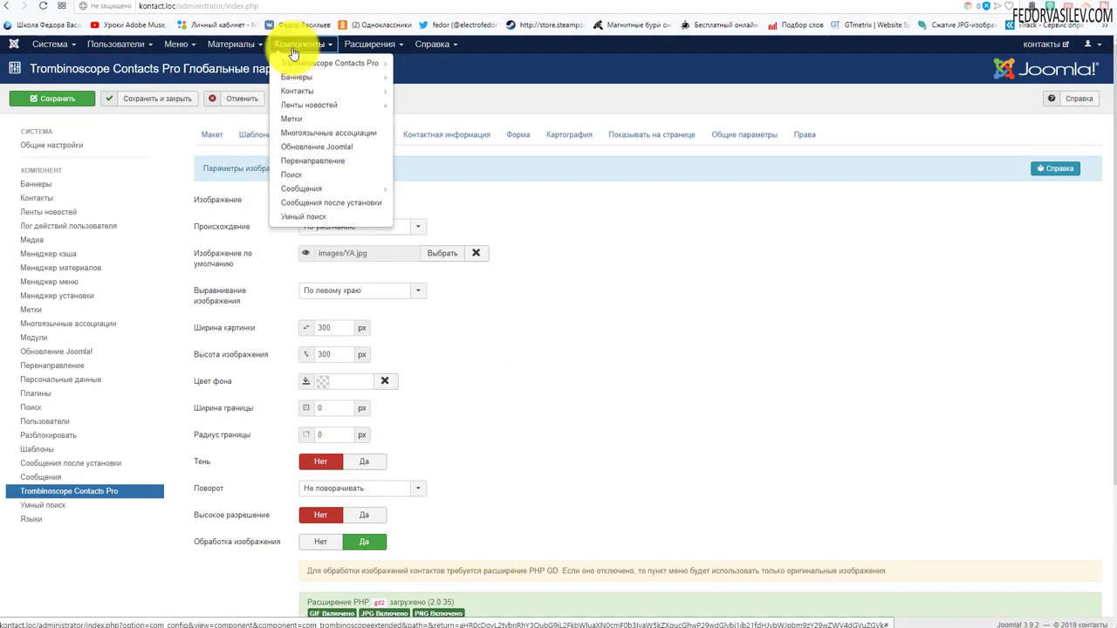
pyautogui.moveTo(297, 66)
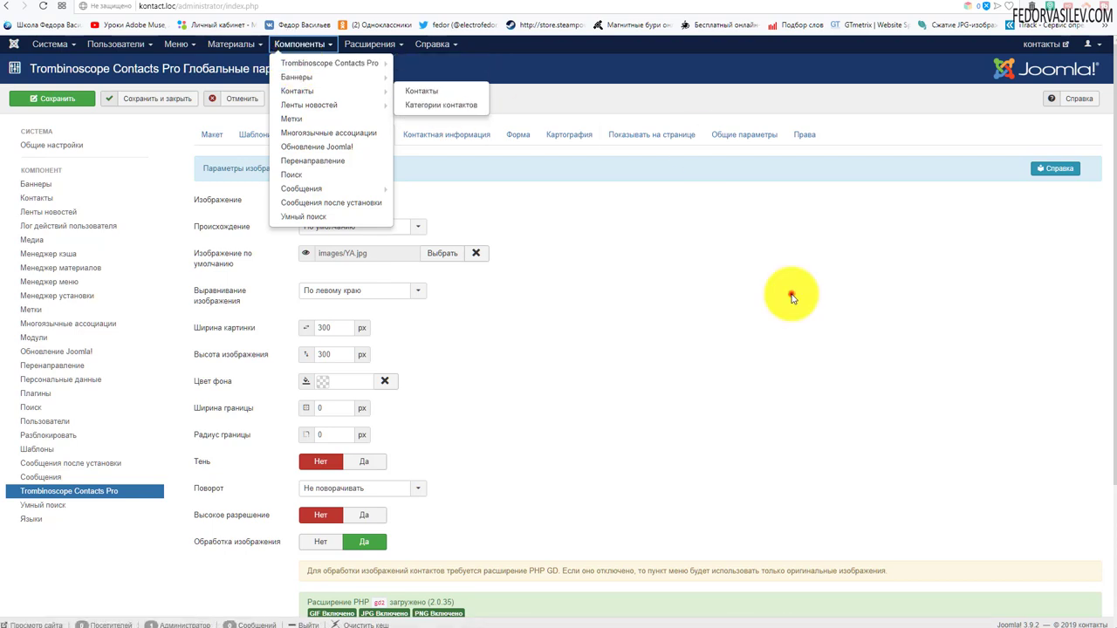
pyautogui.scroll(-3, 790, 297)
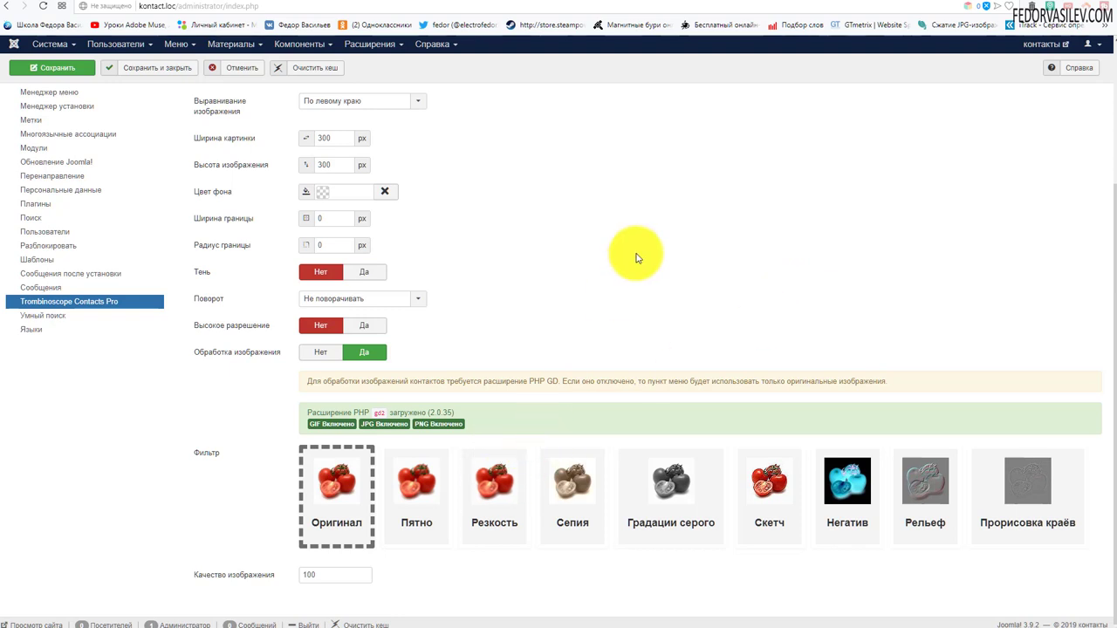
pyautogui.scroll(3, 614, 377)
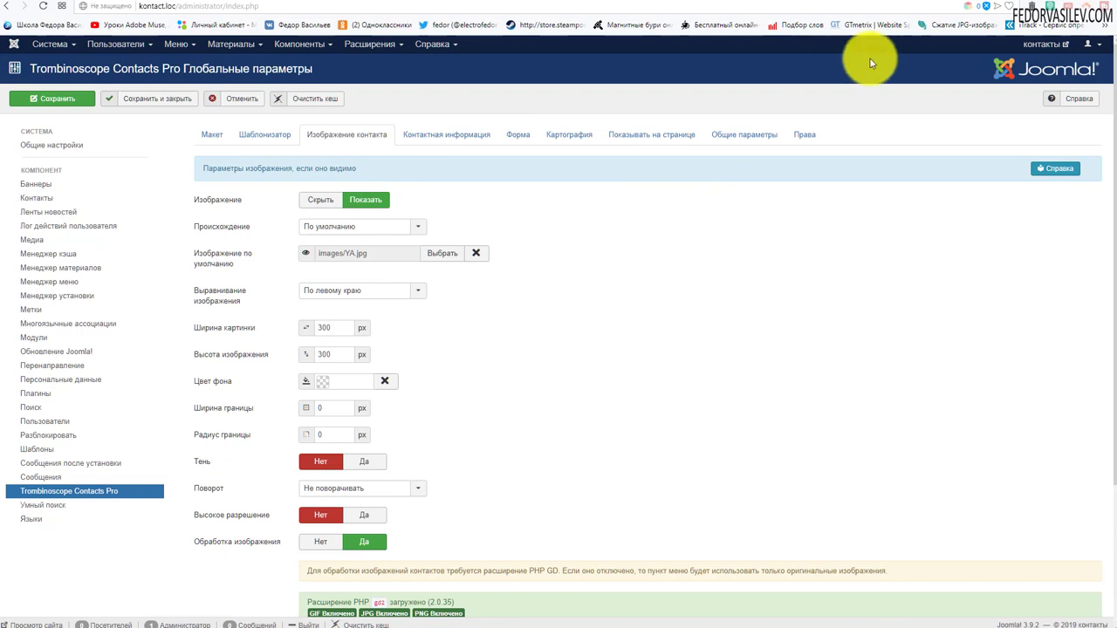
pyautogui.click(975, 3)
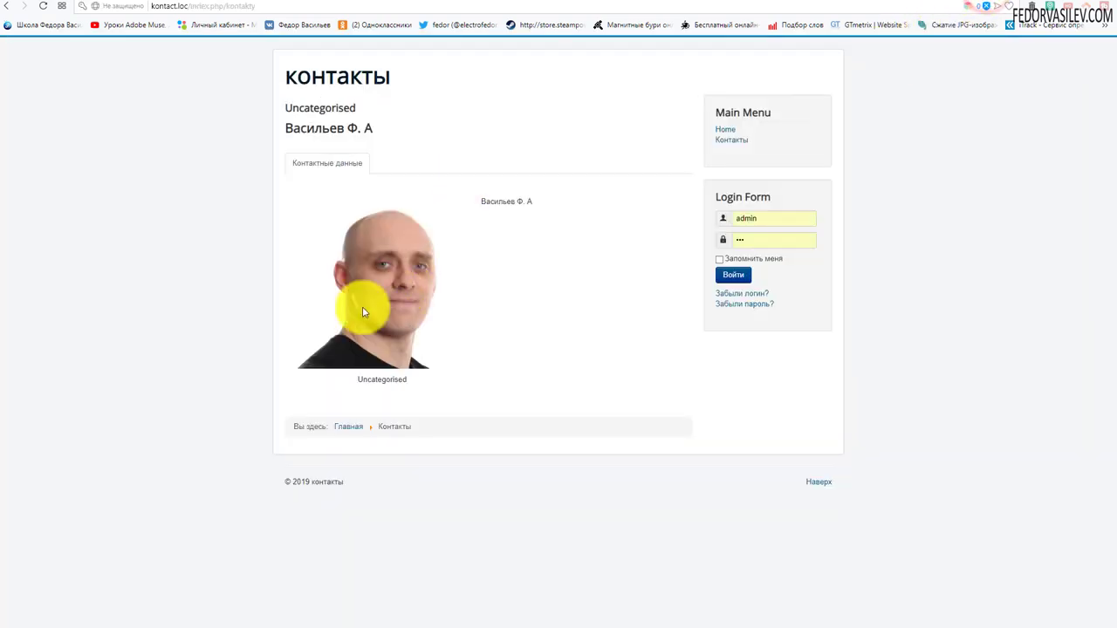
pyautogui.click(927, 11)
pyautogui.scroll(-3, 541, 262)
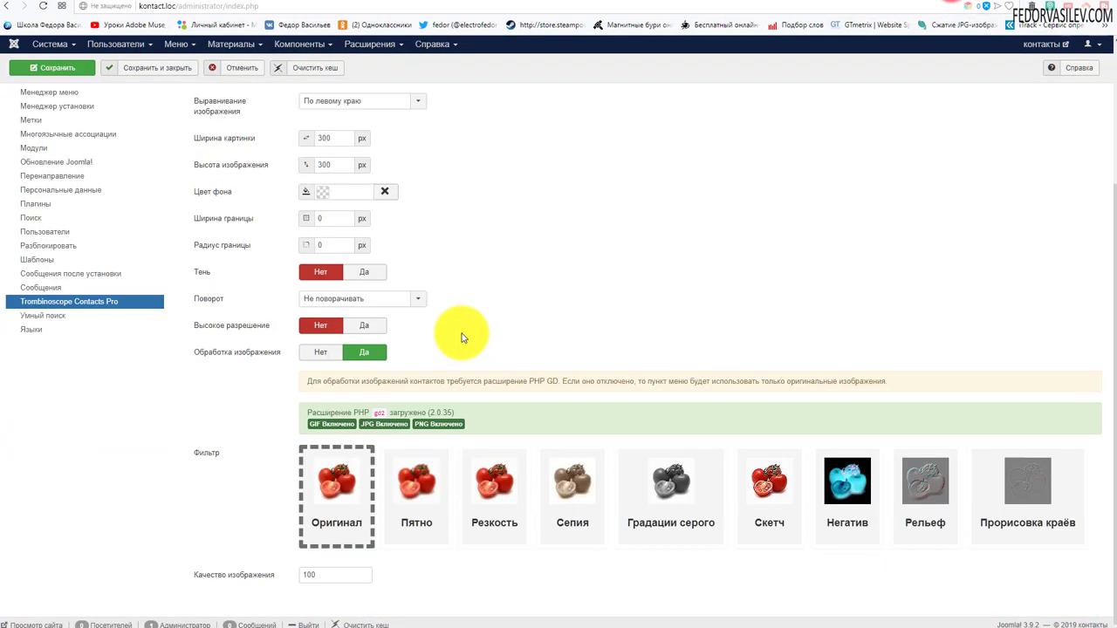
pyautogui.scroll(3, 351, 392)
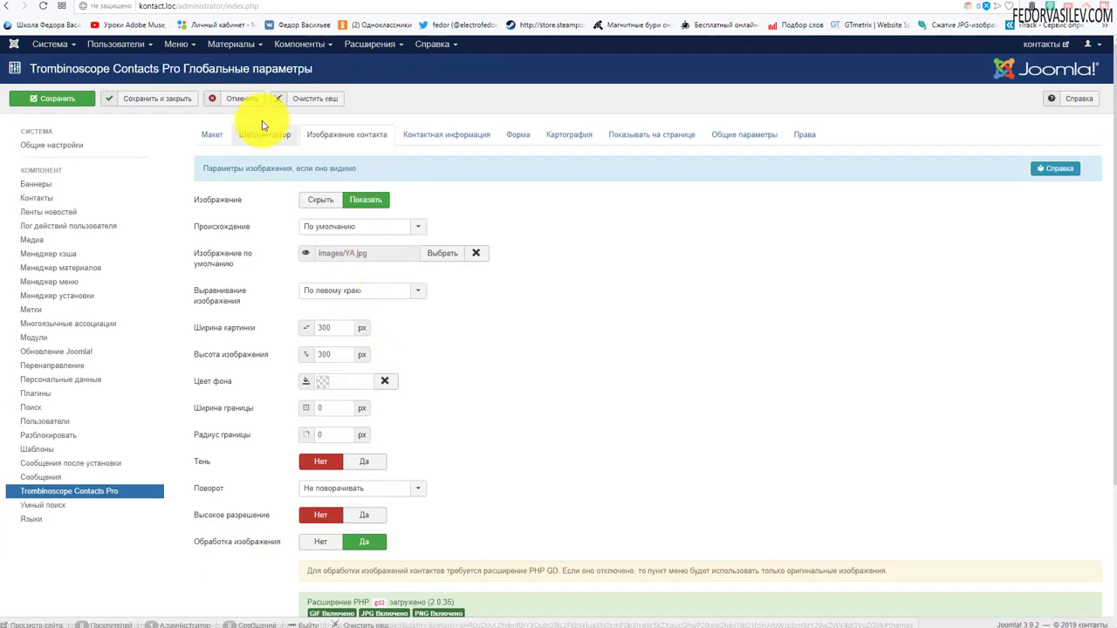
# - Open the Контакты item of the Main Menu for editing and show its contact image settings
pyautogui.click(177, 46)
pyautogui.click(185, 123)
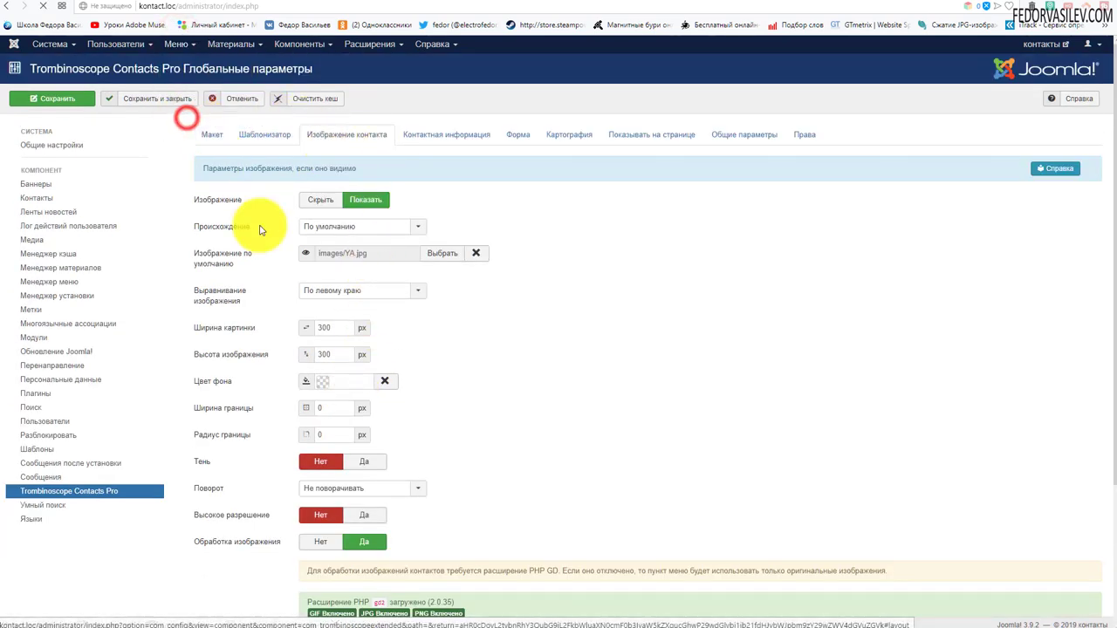
pyautogui.moveTo(304, 255)
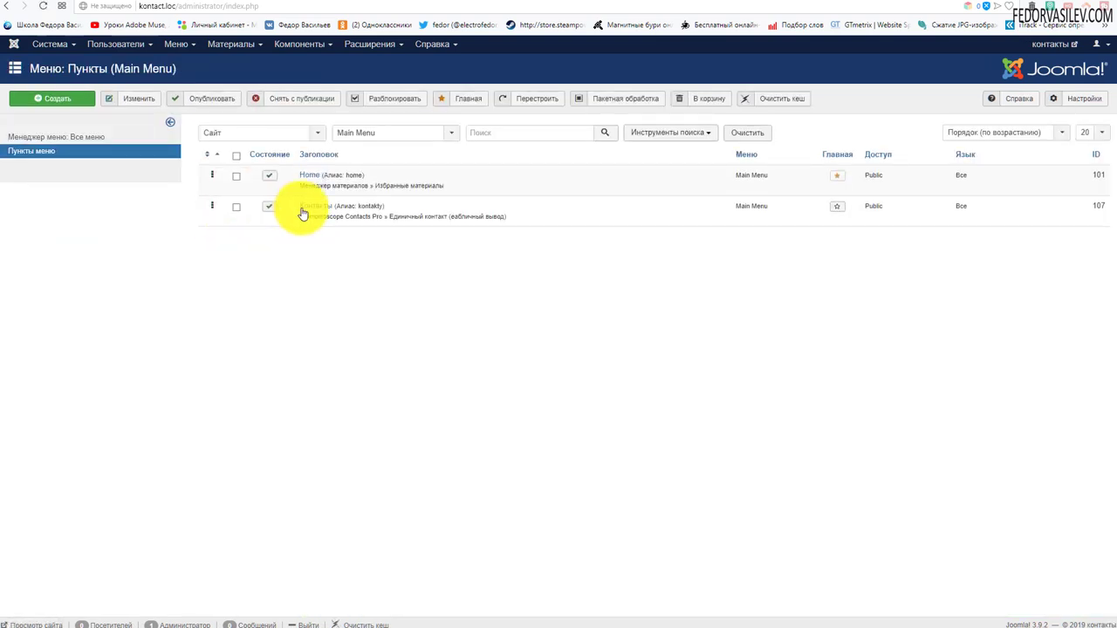
pyautogui.click(310, 207)
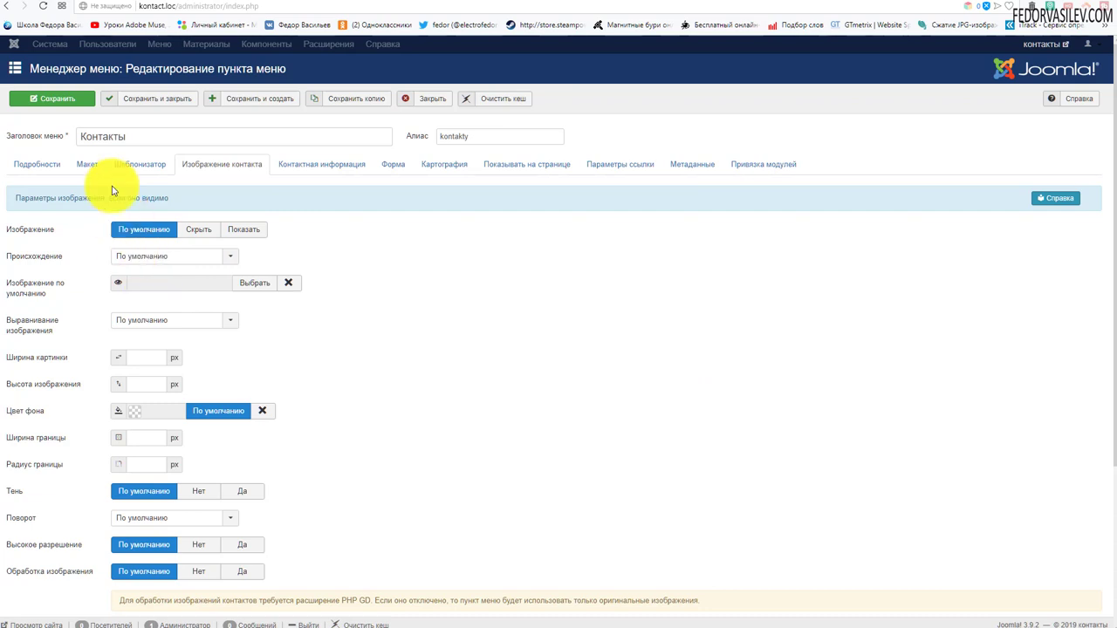
# - Check the Контакты menu item's title and view the picture it shows on the public contacts page
pyautogui.click(149, 139)
pyautogui.click(522, 300)
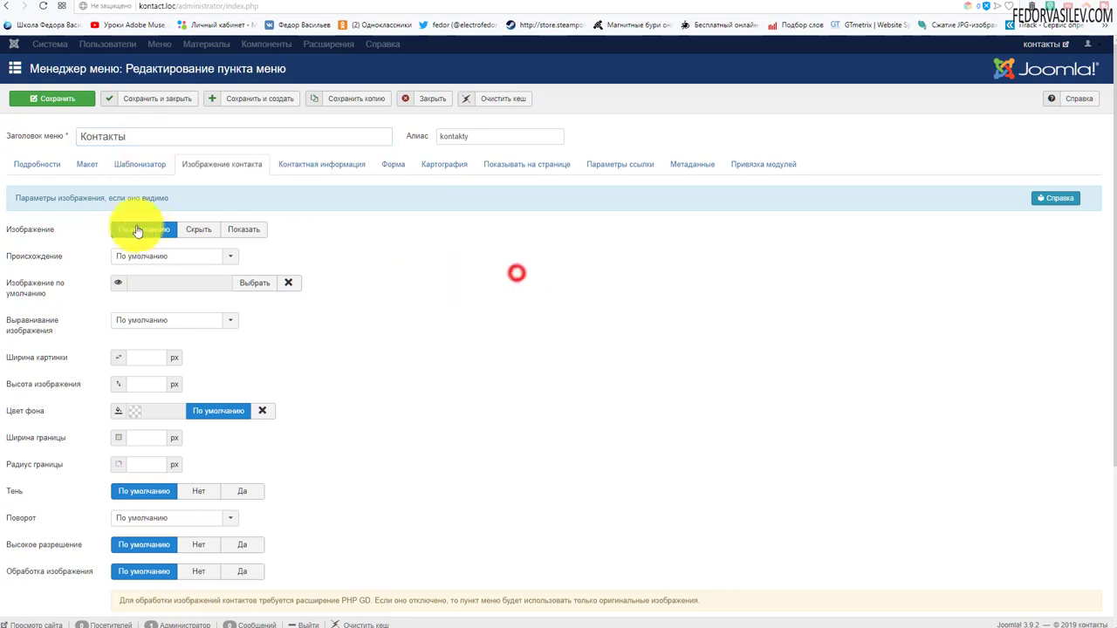
pyautogui.doubleClick(149, 140)
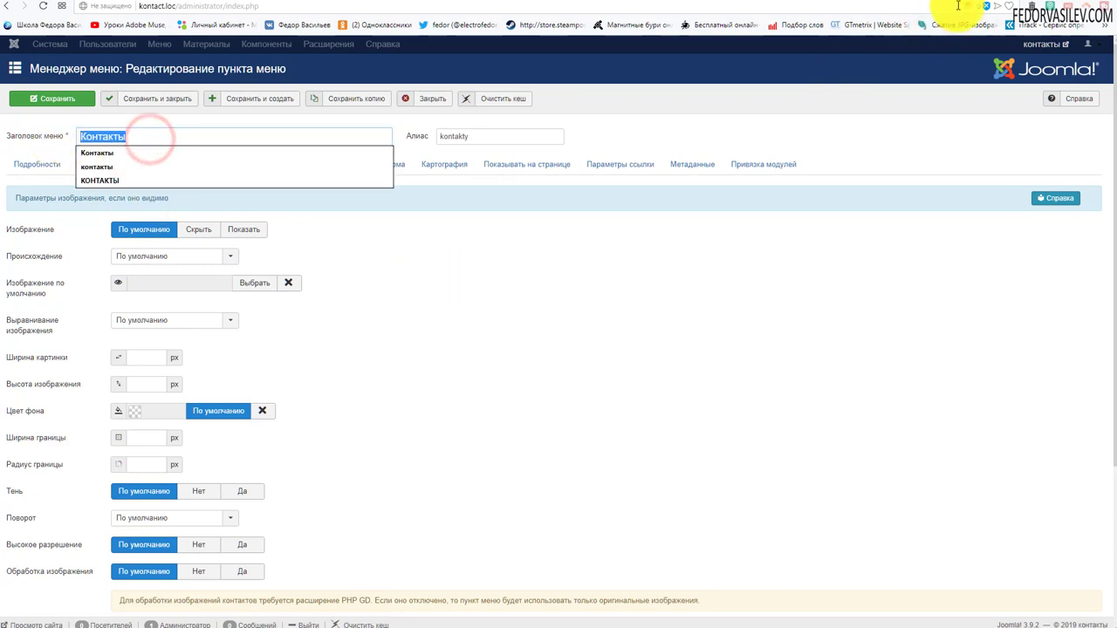
pyautogui.click(984, 2)
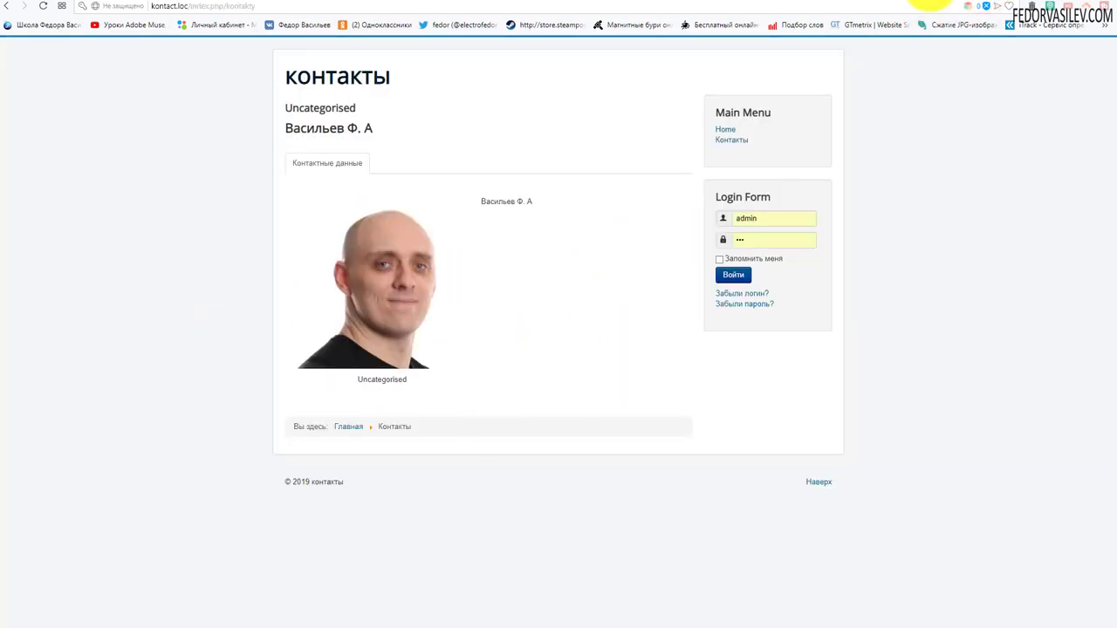
pyautogui.click(949, 4)
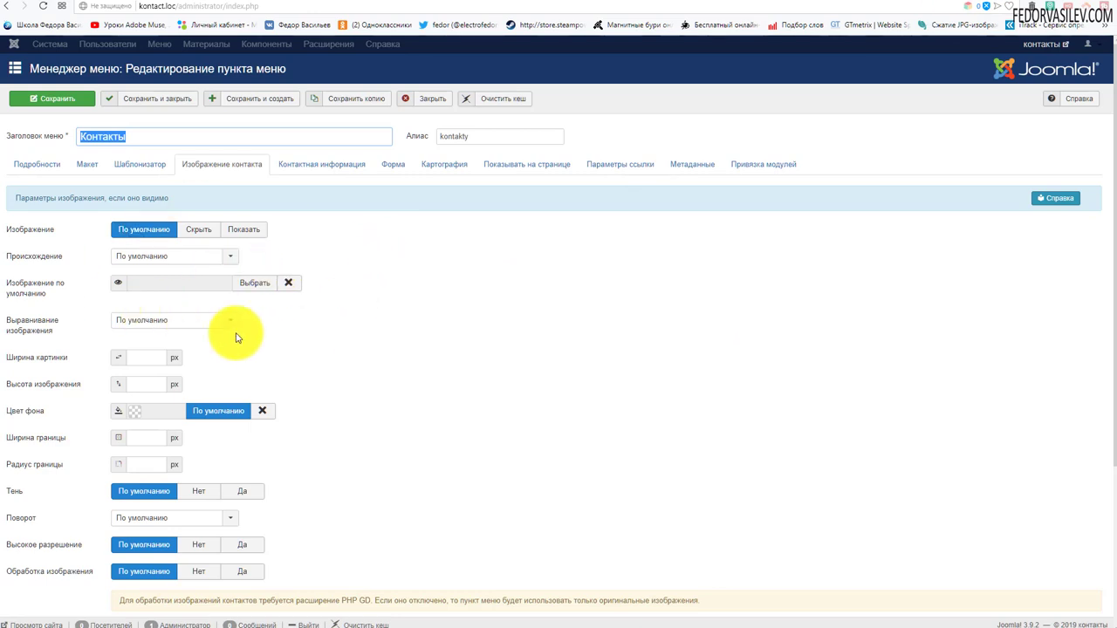
# - Select the Градации серого filter in the Контакты item's contact image settings and save the menu item
pyautogui.scroll(-3, 324, 281)
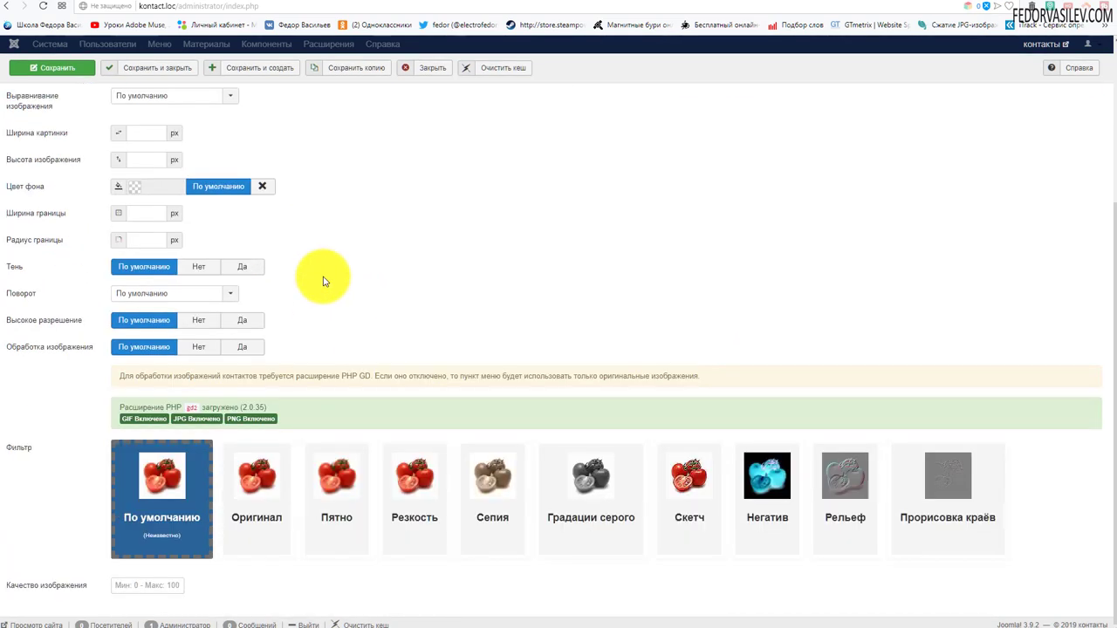
pyautogui.scroll(3, 324, 281)
pyautogui.scroll(-3, 323, 281)
pyautogui.scroll(3, 324, 284)
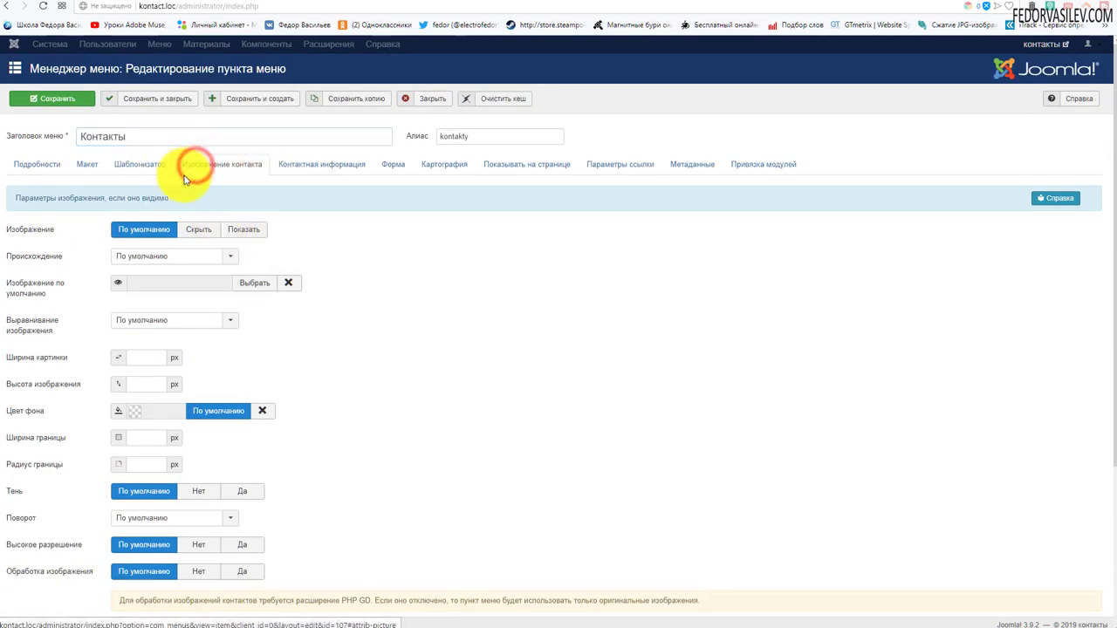
pyautogui.scroll(-3, 257, 166)
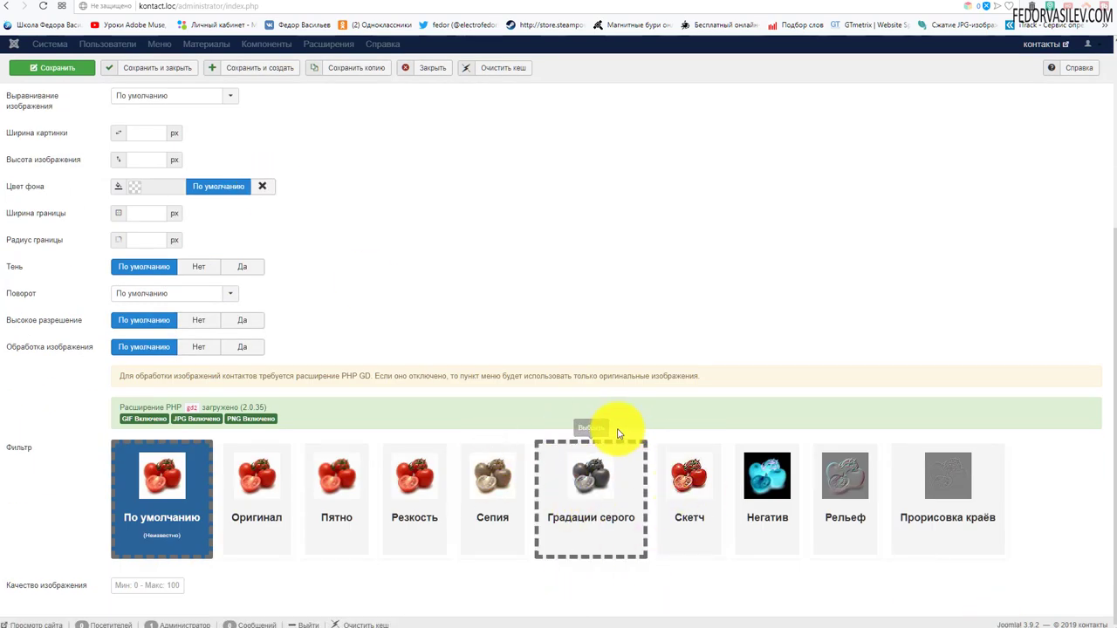
pyautogui.scroll(3, 618, 429)
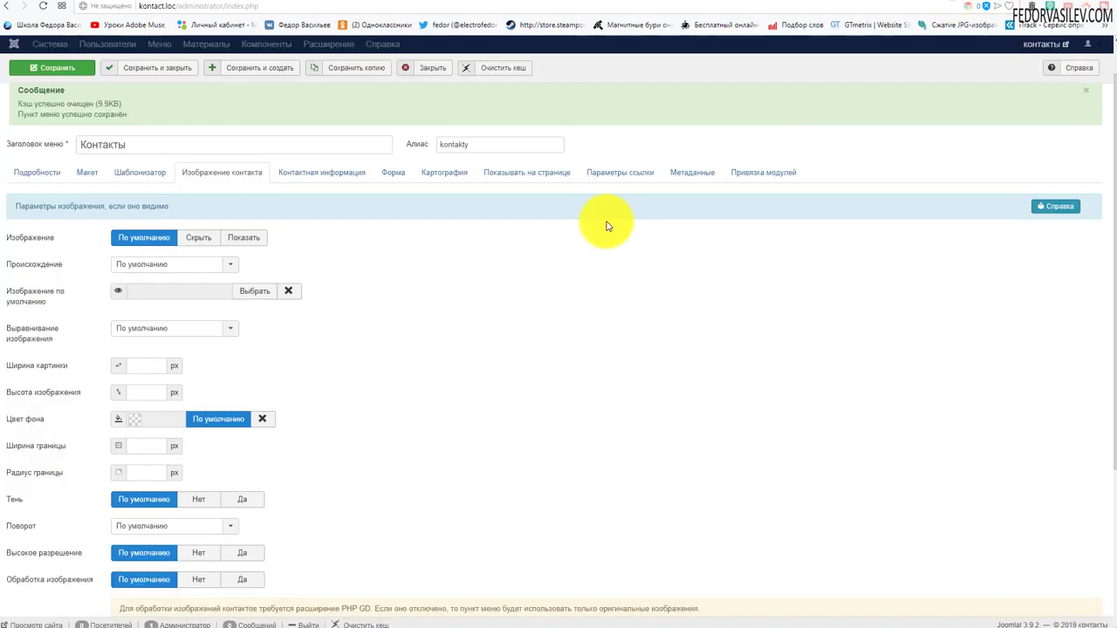
# - Combine the menu item's image filters: deselect По умолчанию, try Сепия, and leave Градации серого and Скетч selected
pyautogui.scroll(-4, 605, 225)
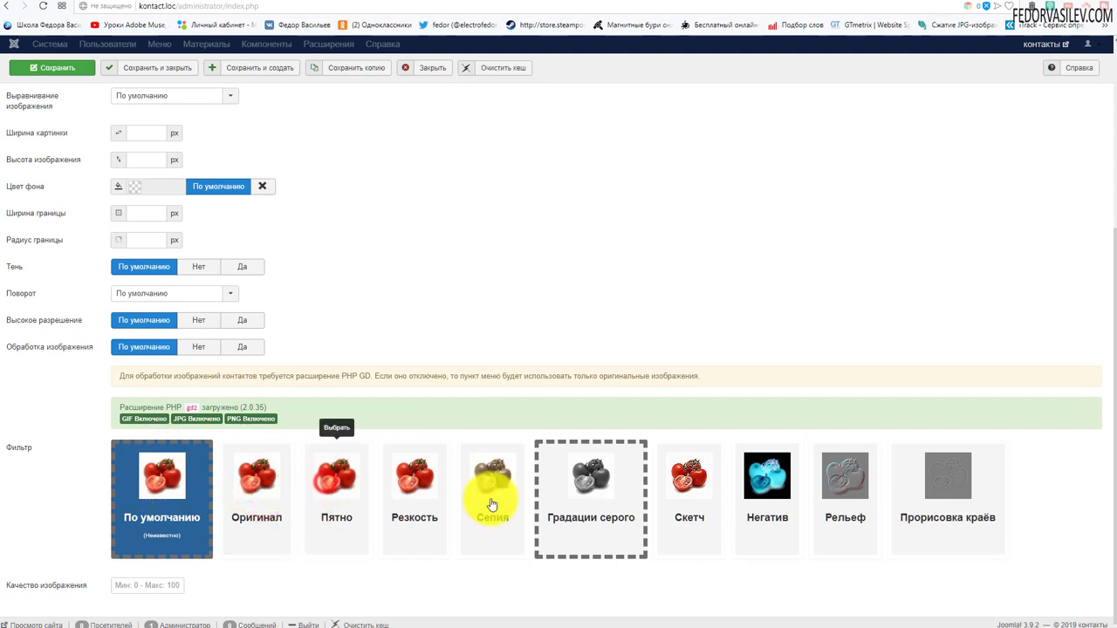
pyautogui.click(576, 502)
pyautogui.click(301, 505)
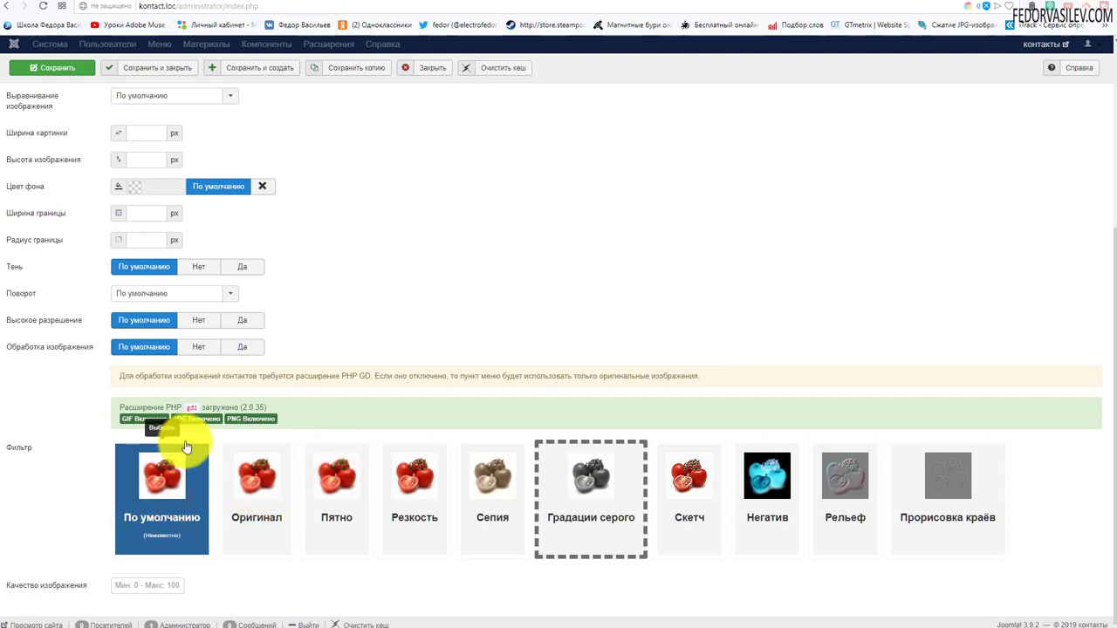
pyautogui.click(486, 491)
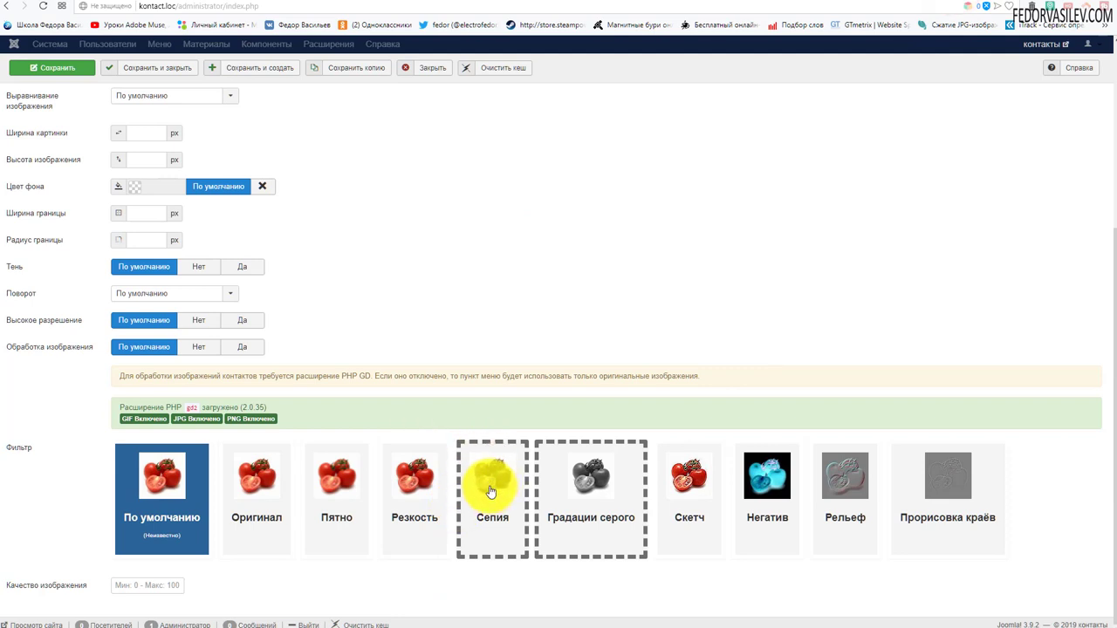
pyautogui.click(489, 485)
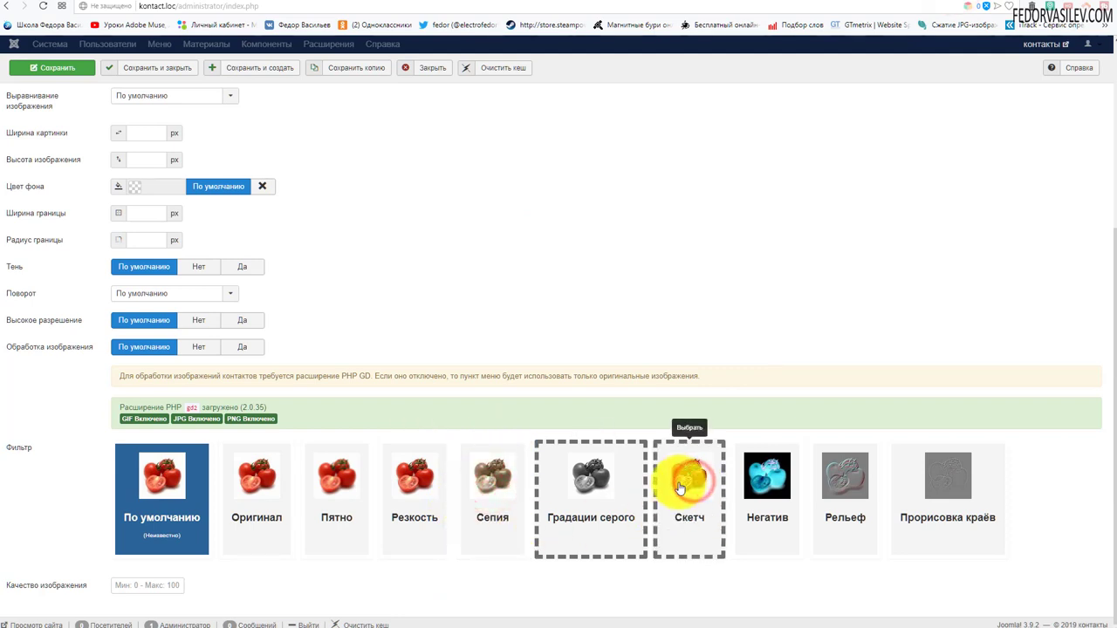
pyautogui.scroll(5, 306, 269)
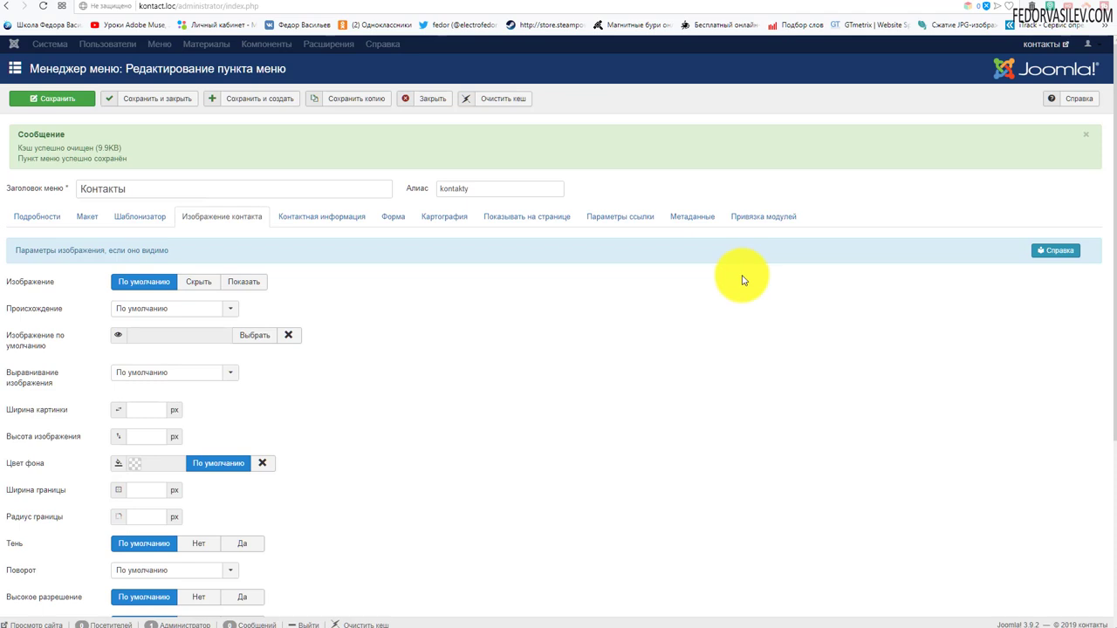
pyautogui.scroll(-3, 748, 274)
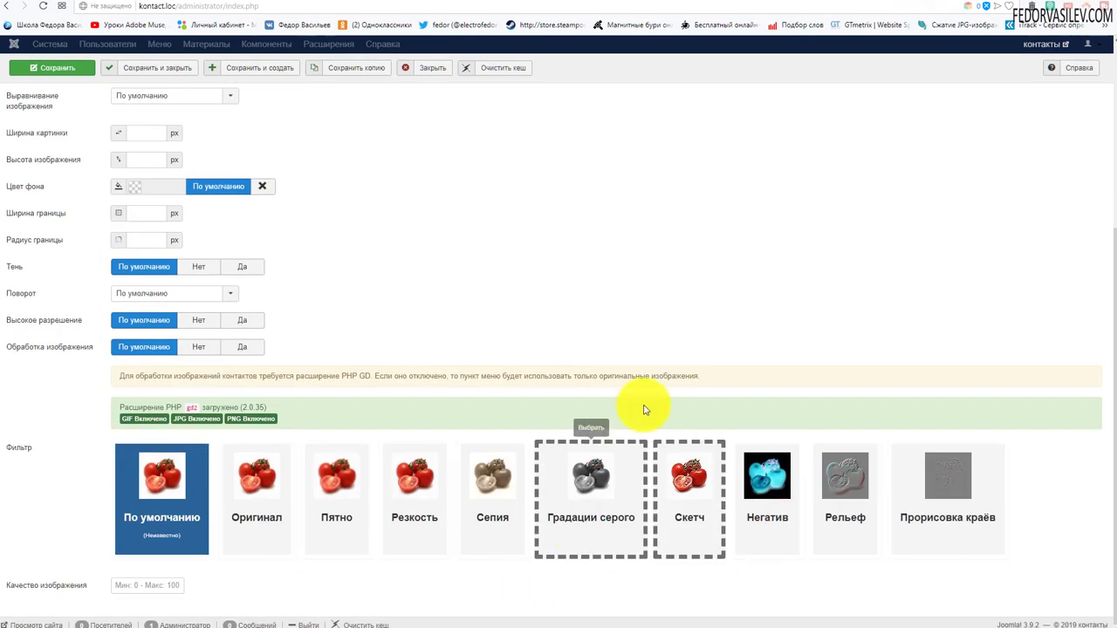
# - Replace the Скетч filter with Негатив alongside Градации серого, review the image settings, and save and close the menu item
pyautogui.click(768, 480)
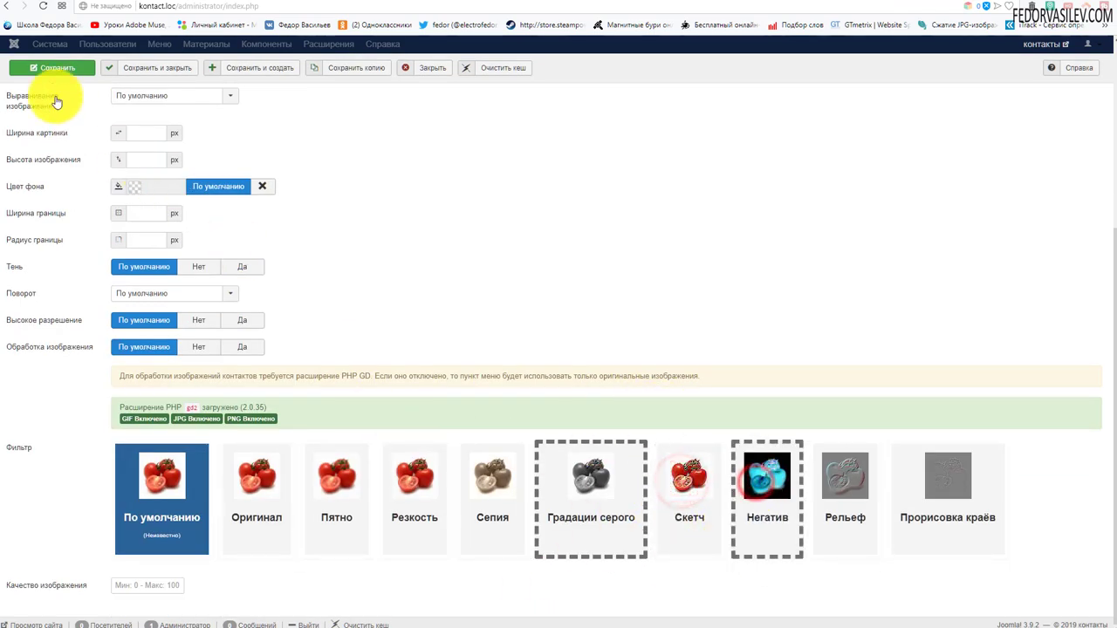
pyautogui.click(52, 69)
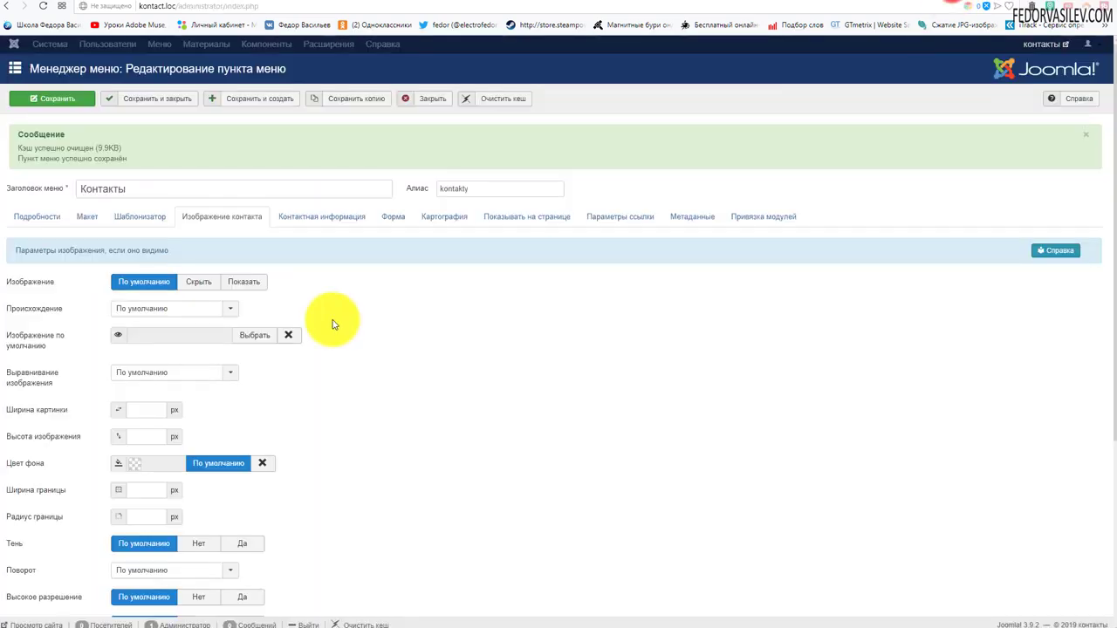
pyautogui.scroll(-2, 331, 319)
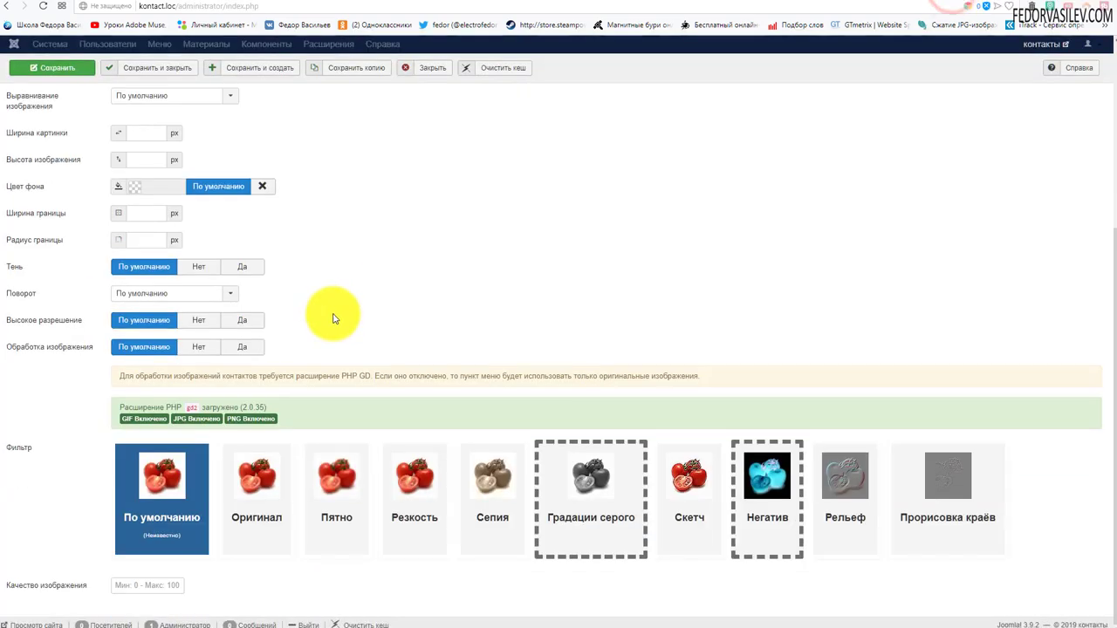
pyautogui.scroll(1, 380, 356)
pyautogui.scroll(2, 381, 356)
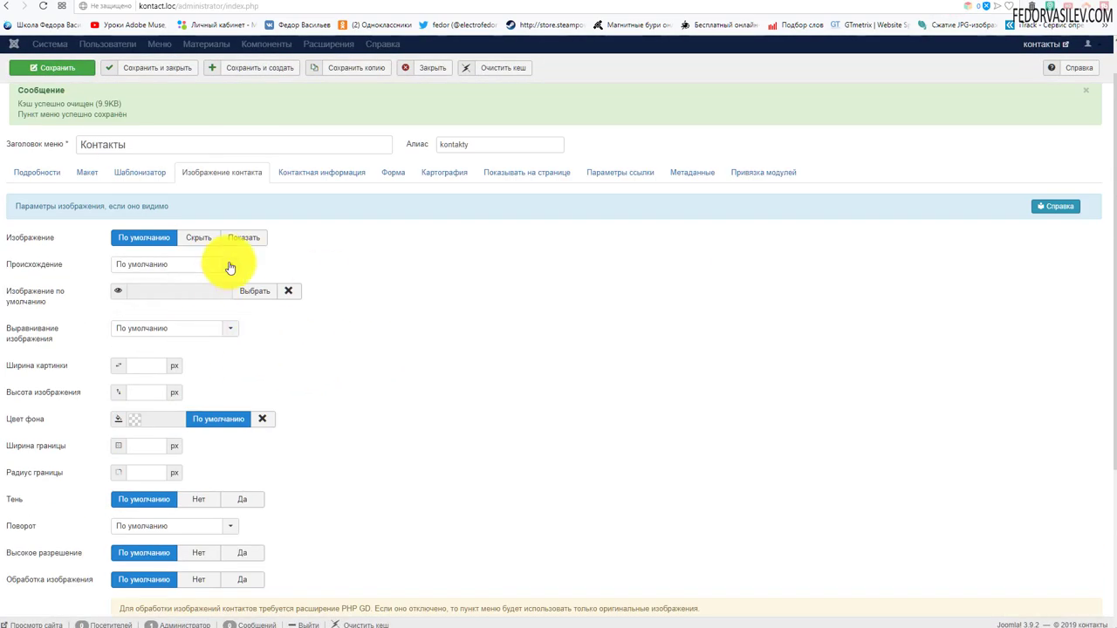
pyautogui.scroll(-3, 460, 183)
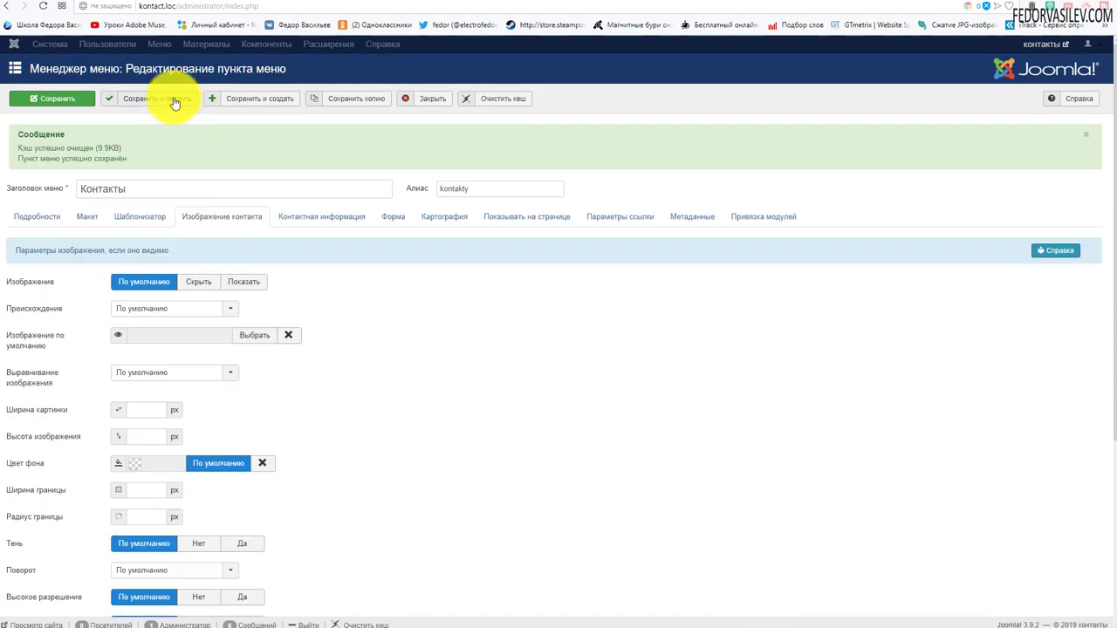
pyautogui.click(172, 102)
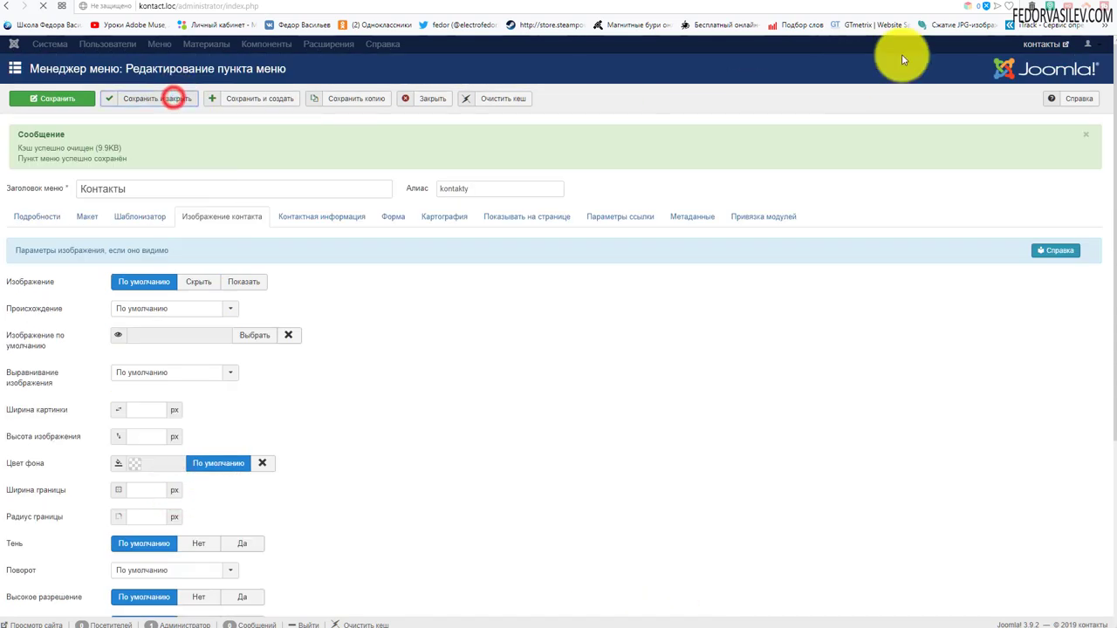
# - Open the Trombinoscope Contacts Pro component and its settings, and bring up the public contacts page
pyautogui.click(366, 43)
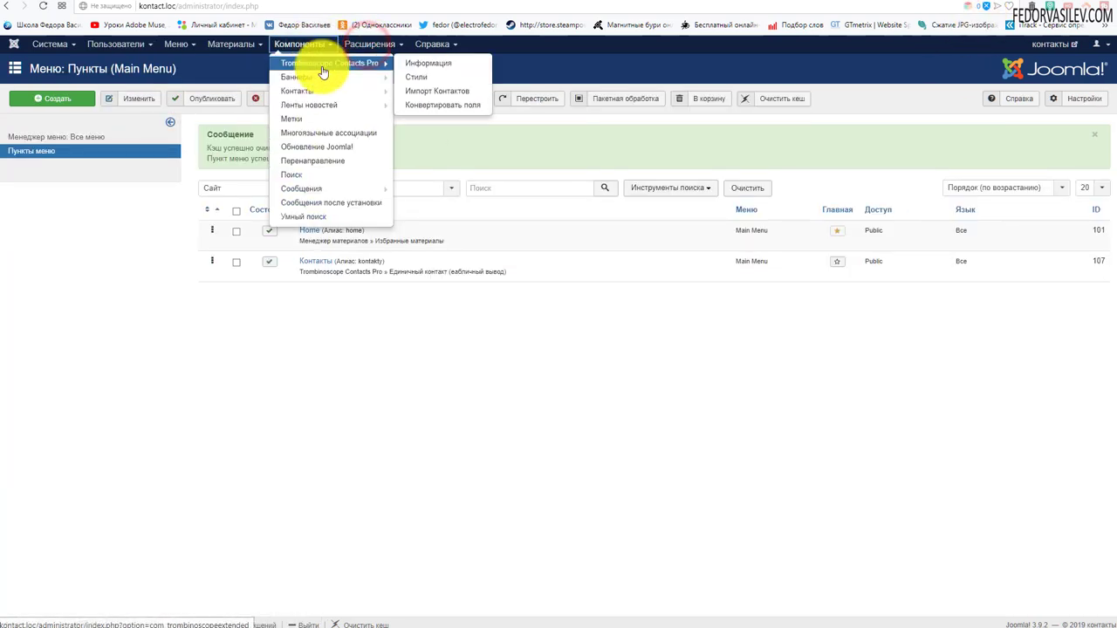
pyautogui.click(318, 63)
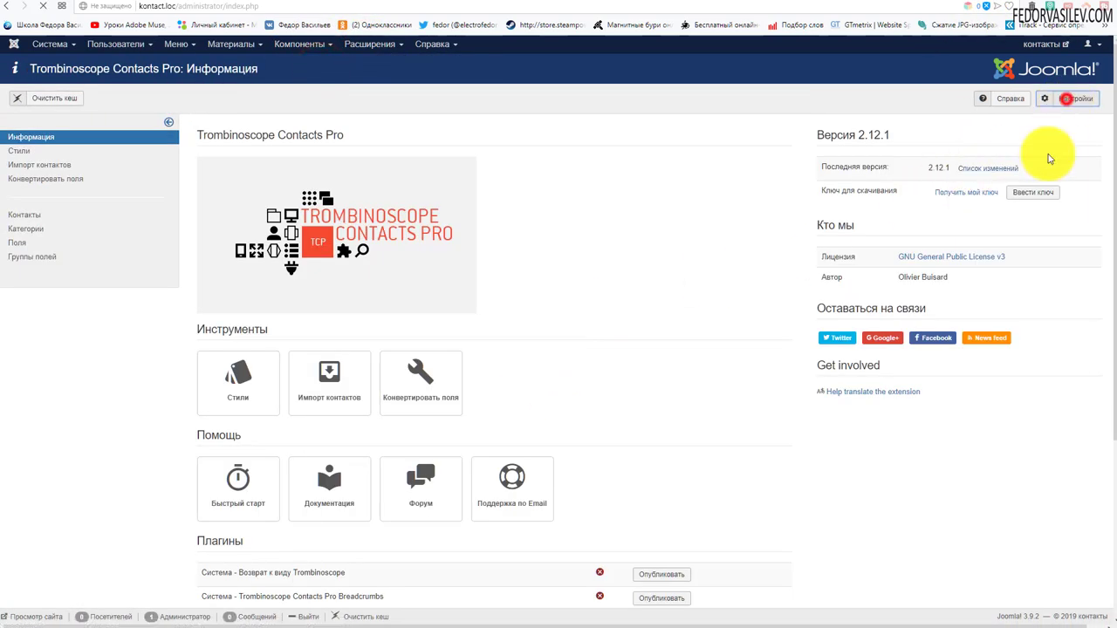
pyautogui.click(1043, 44)
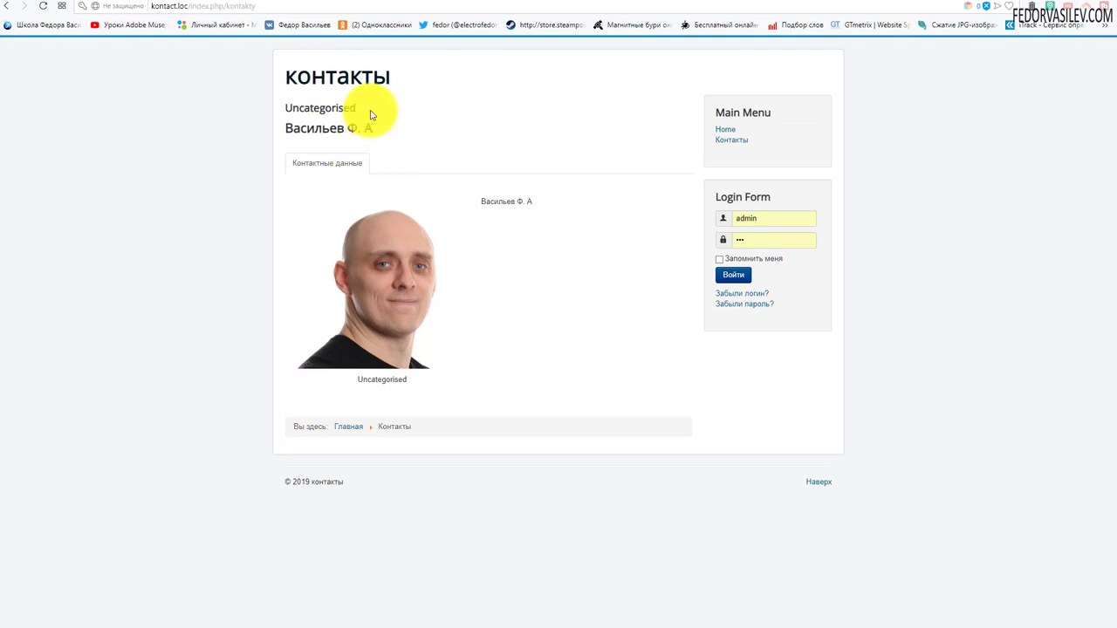
# - Check where the category name appears on the public contacts page, above the contact's name and under the picture
pyautogui.moveTo(370, 108); pyautogui.dragTo(289, 105)
pyautogui.click(529, 102)
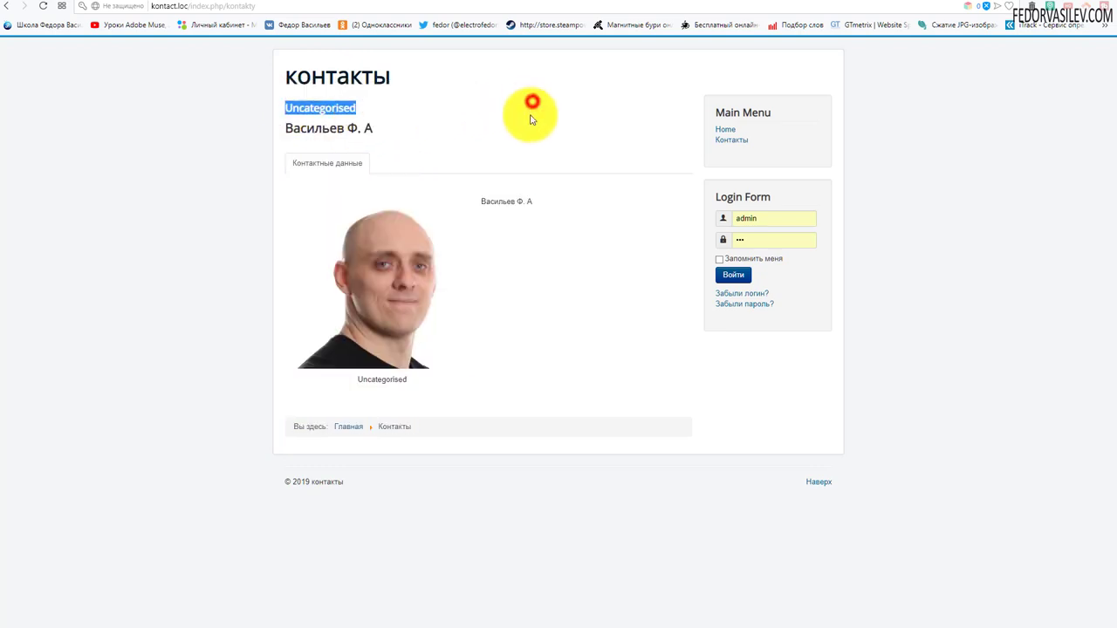
pyautogui.click(408, 380)
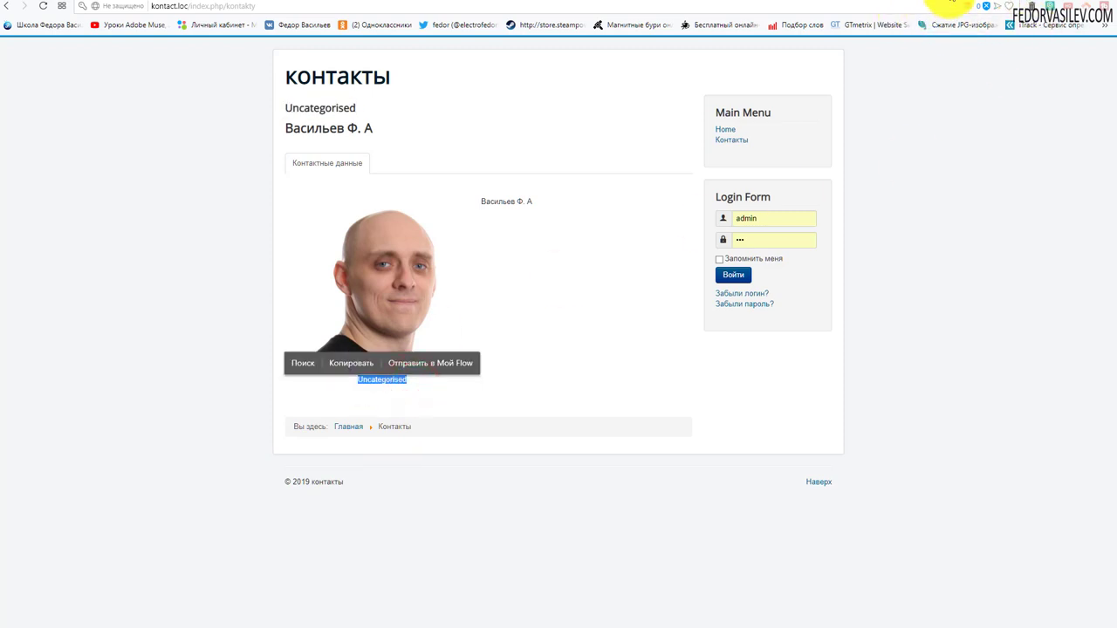
# - Set Показать Имя and Категория to Скрыть in the Контакты menu item, save it, and reload the public contacts page
pyautogui.click(951, 4)
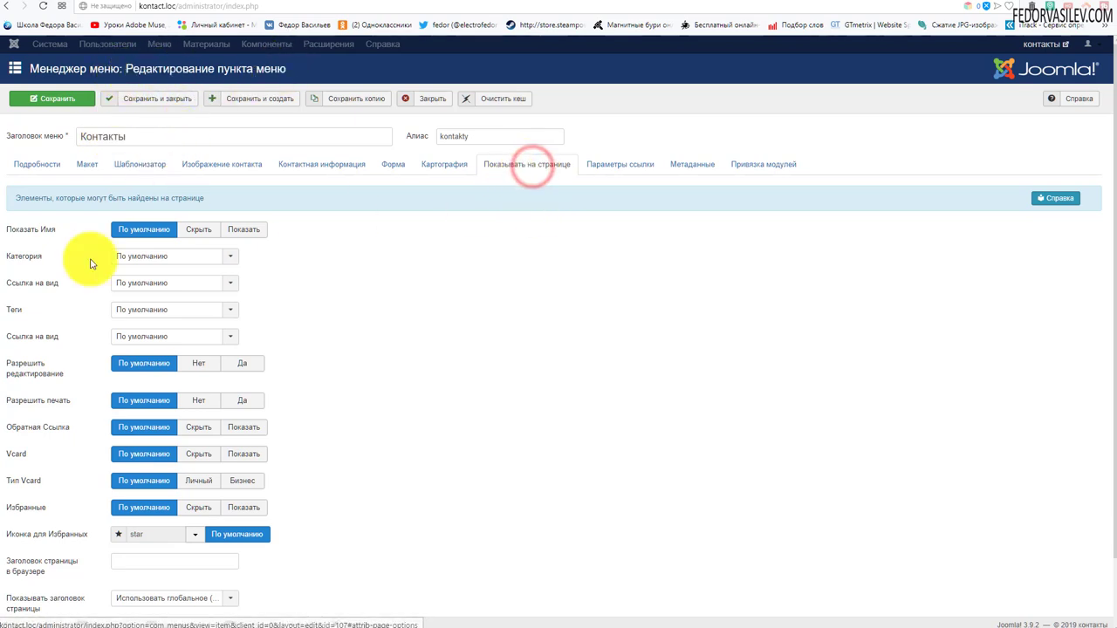
pyautogui.click(213, 236)
pyautogui.click(165, 257)
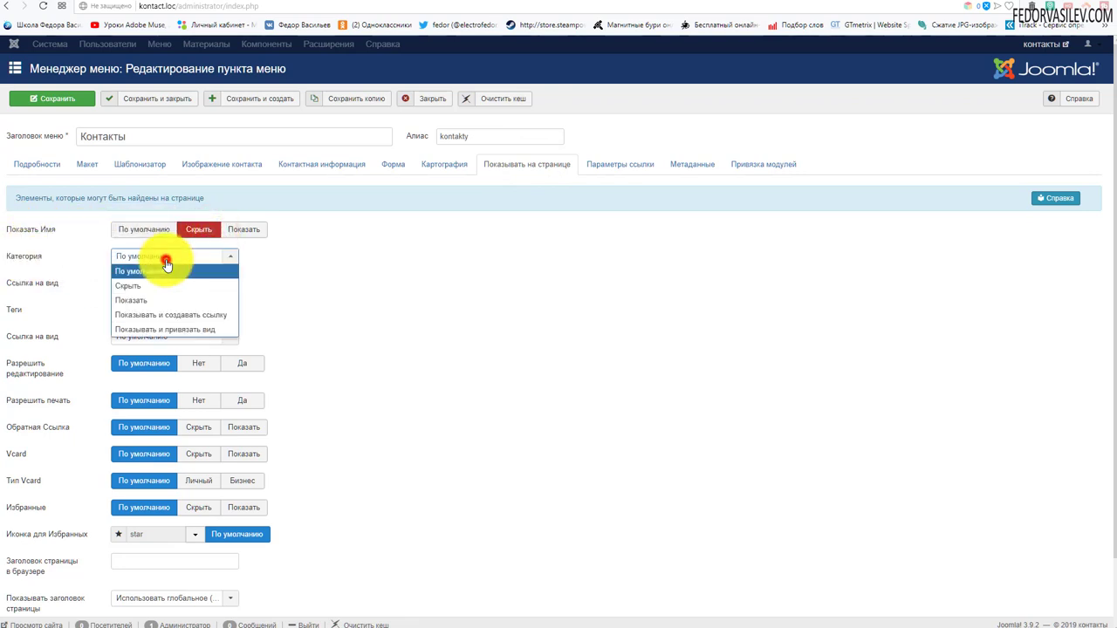
pyautogui.click(158, 289)
pyautogui.click(60, 100)
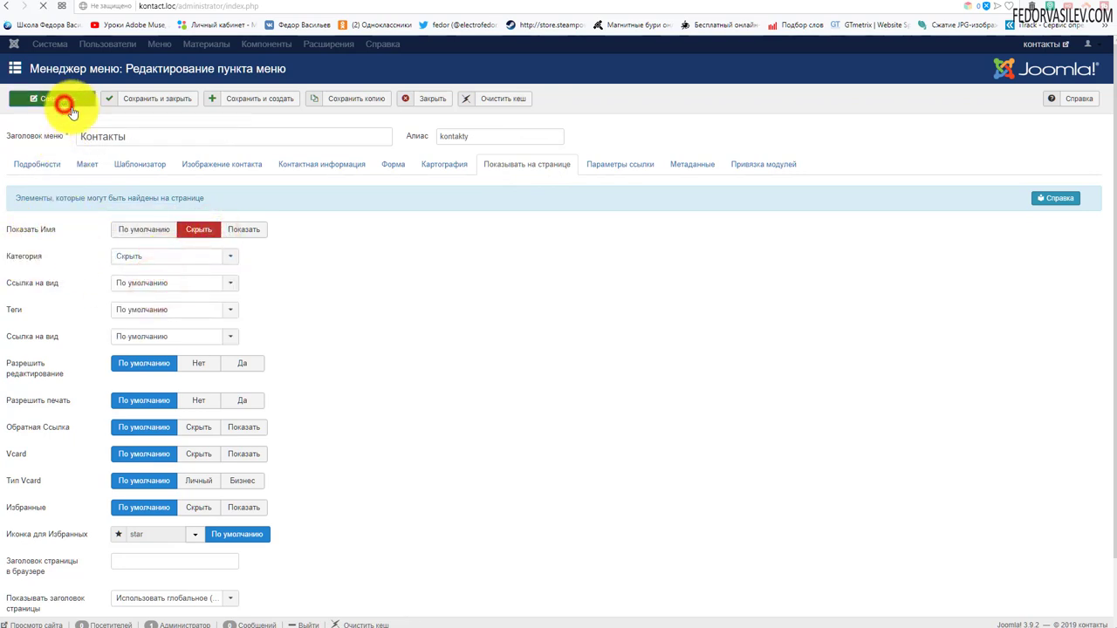
pyautogui.click(61, 17)
pyautogui.click(43, 6)
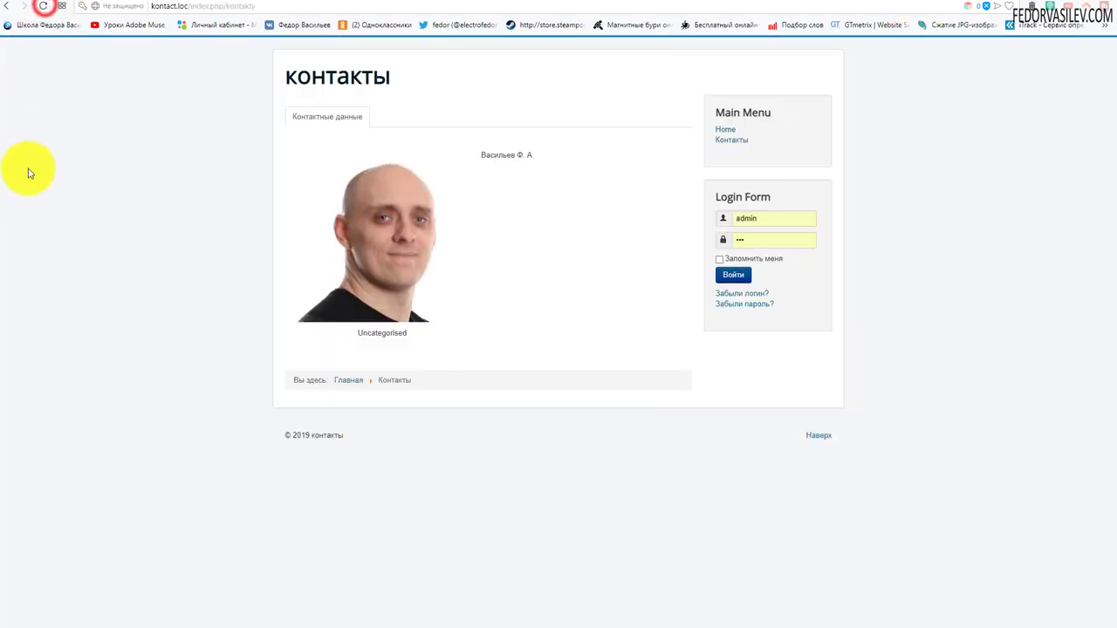